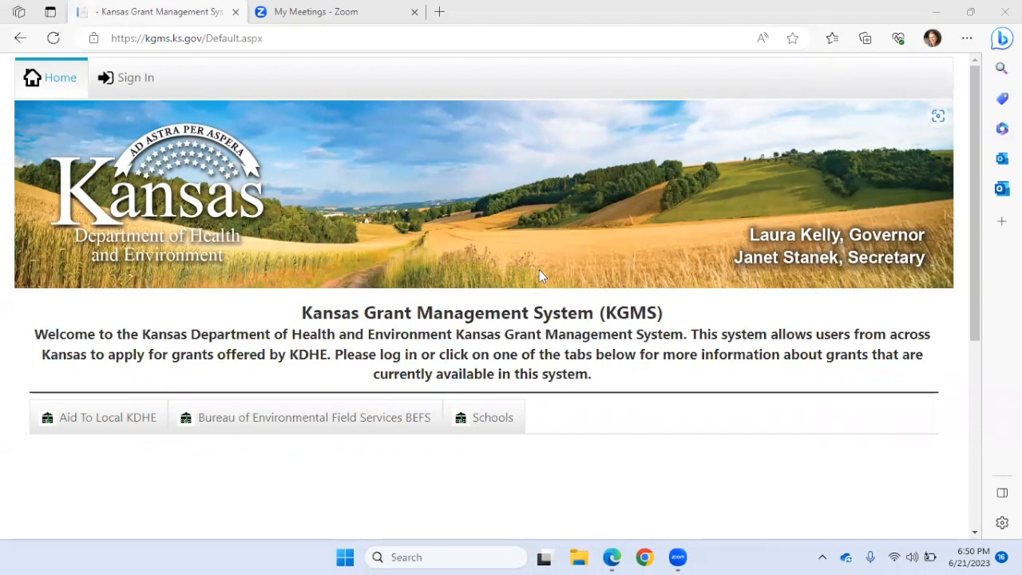
Step: Open the KGMS sign-in page and look over its user name and password fields
{"action": "left_click", "coordinate": [291, 37]}
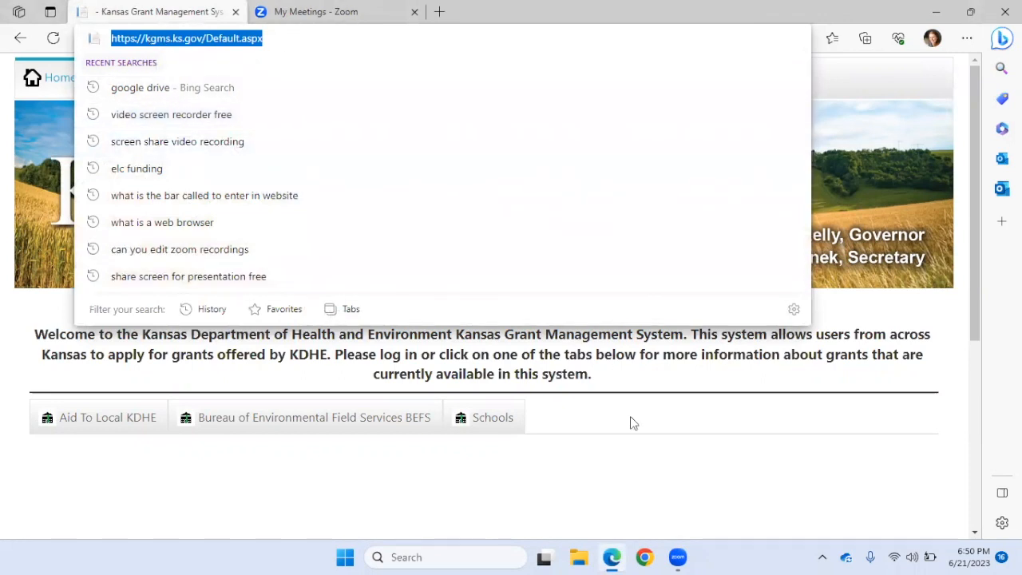
{"action": "left_click", "coordinate": [595, 414]}
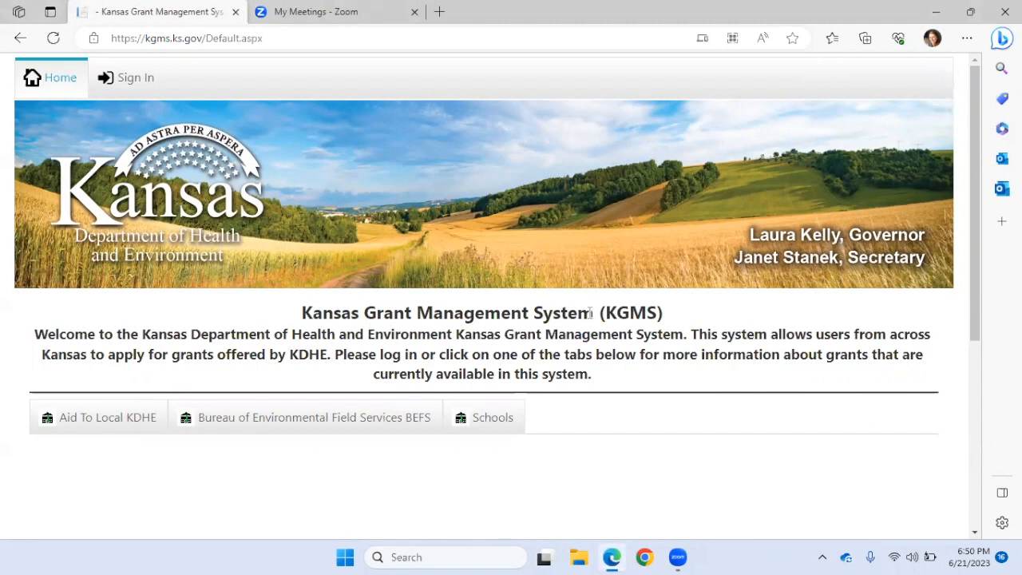
{"action": "left_click", "coordinate": [135, 94]}
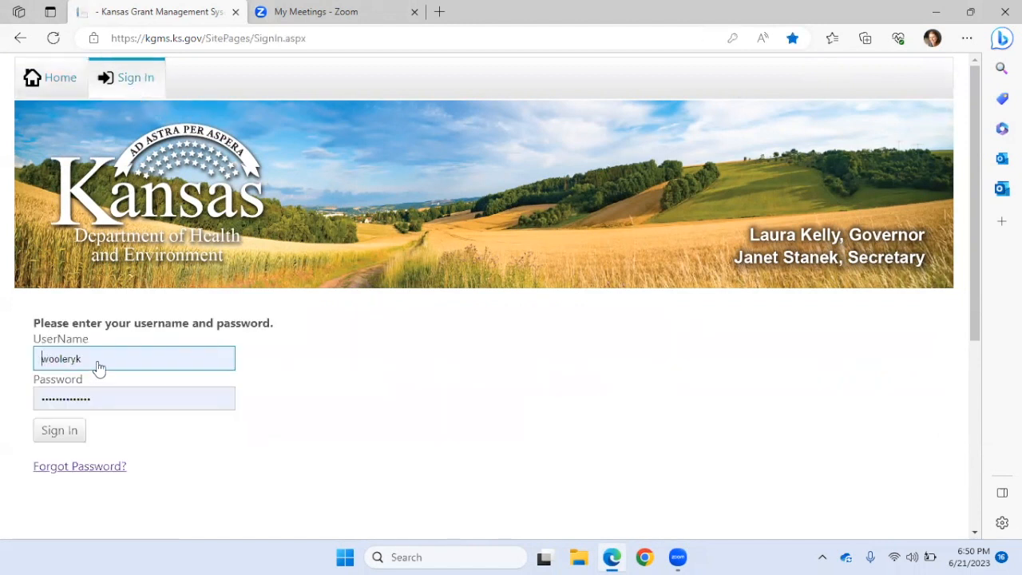
{"action": "left_click", "coordinate": [75, 396]}
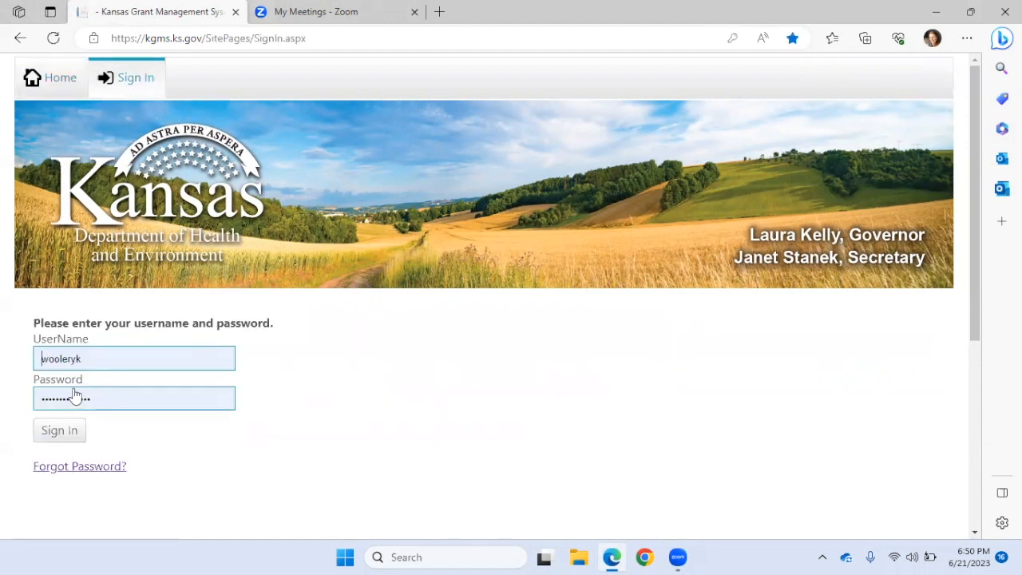
{"action": "left_click", "coordinate": [73, 436]}
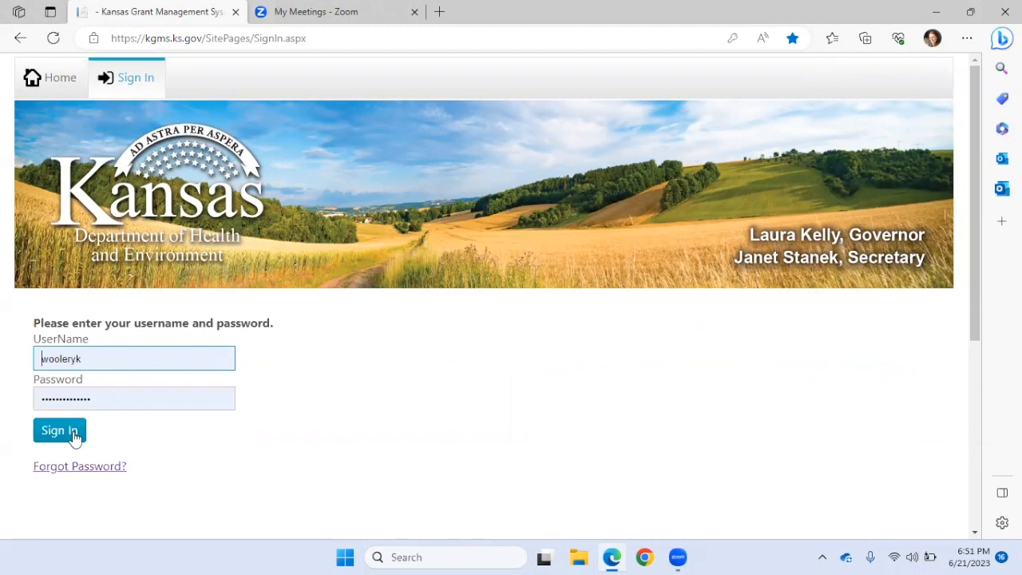
Step: View the password recovery page and its user name or e-mail field, and cancel back to the sign-in page
{"action": "left_click", "coordinate": [107, 473]}
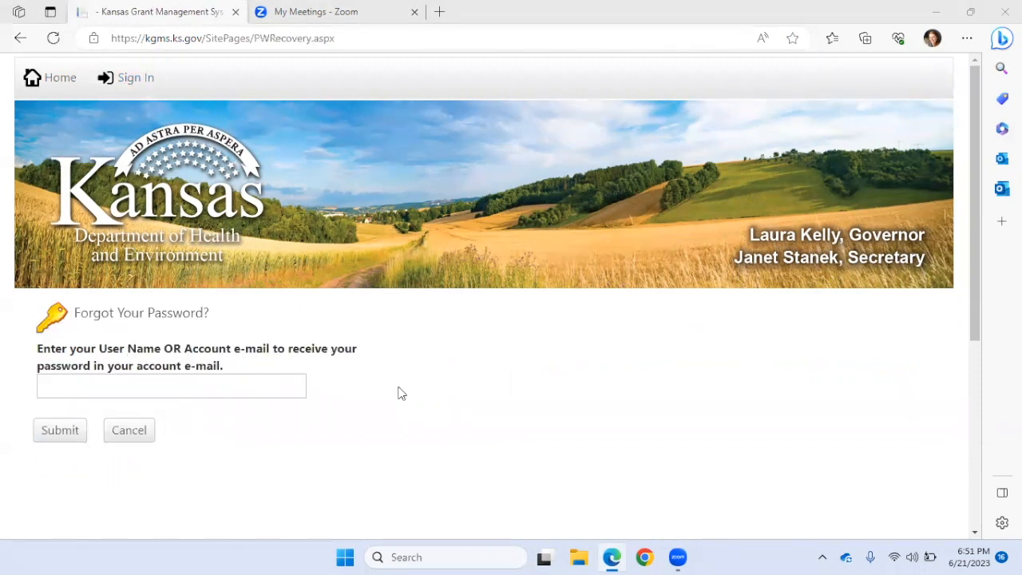
{"action": "left_click", "coordinate": [228, 396]}
{"action": "left_click", "coordinate": [137, 432]}
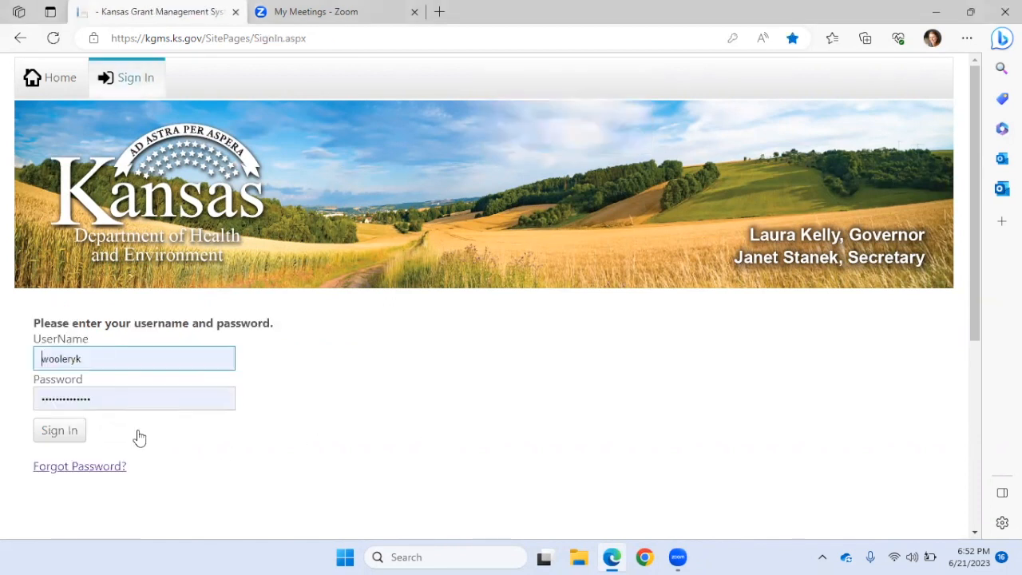
Step: Sign in to KGMS with the prefilled user name and password
{"action": "left_click", "coordinate": [92, 406]}
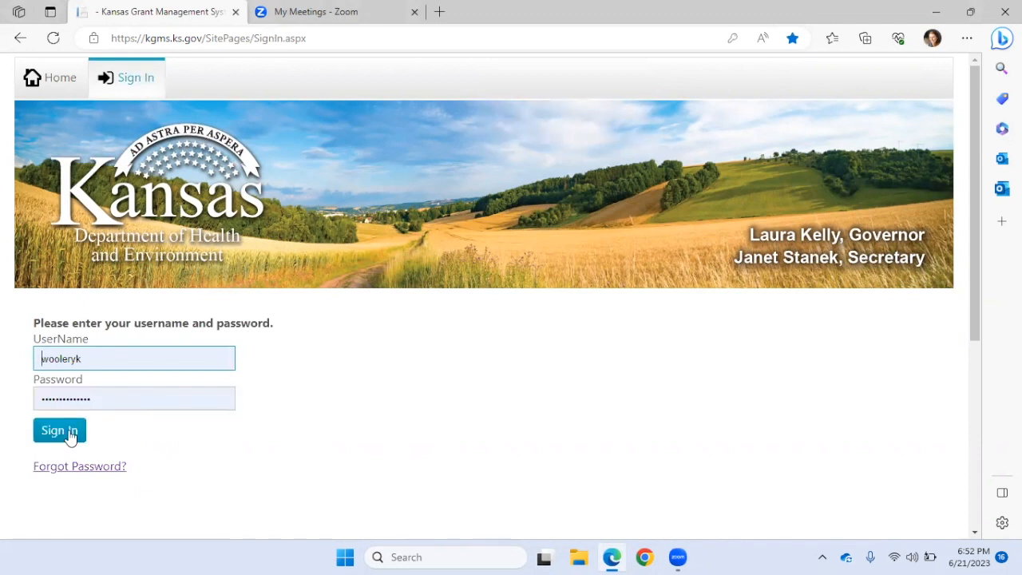
{"action": "left_click", "coordinate": [60, 431]}
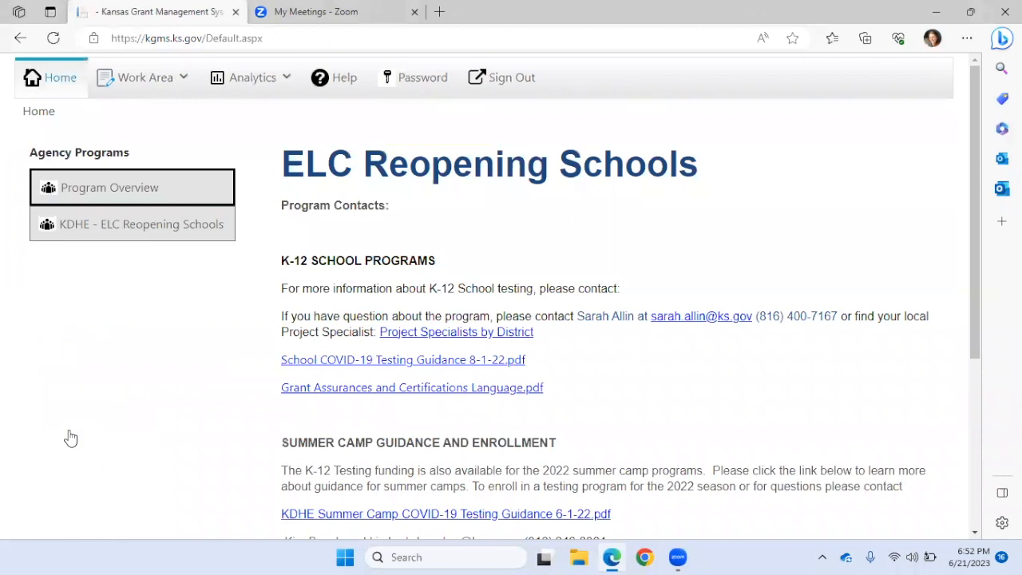
Step: View the Change Password page and return to the home page
{"action": "left_click", "coordinate": [405, 83]}
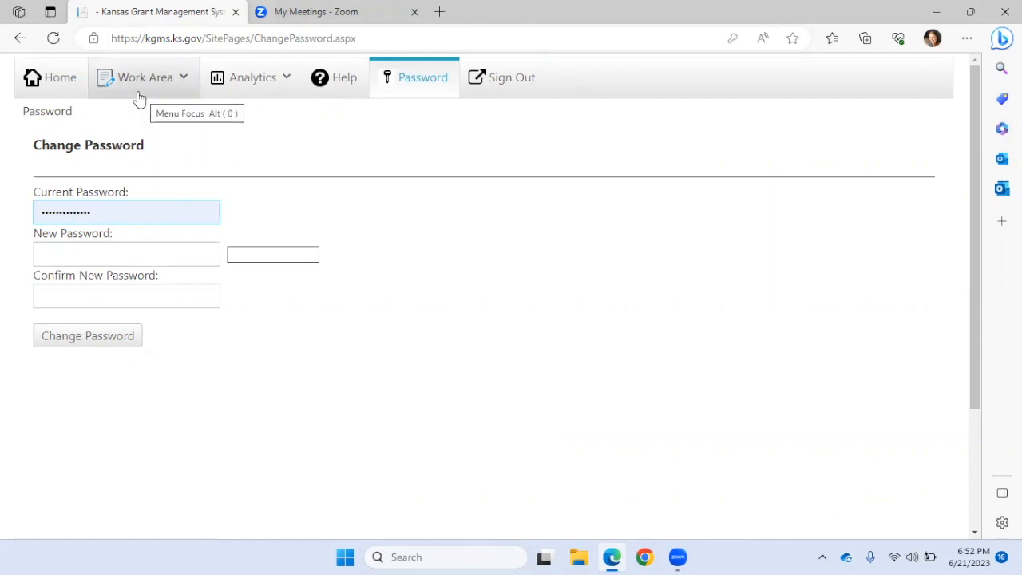
{"action": "left_click", "coordinate": [59, 89]}
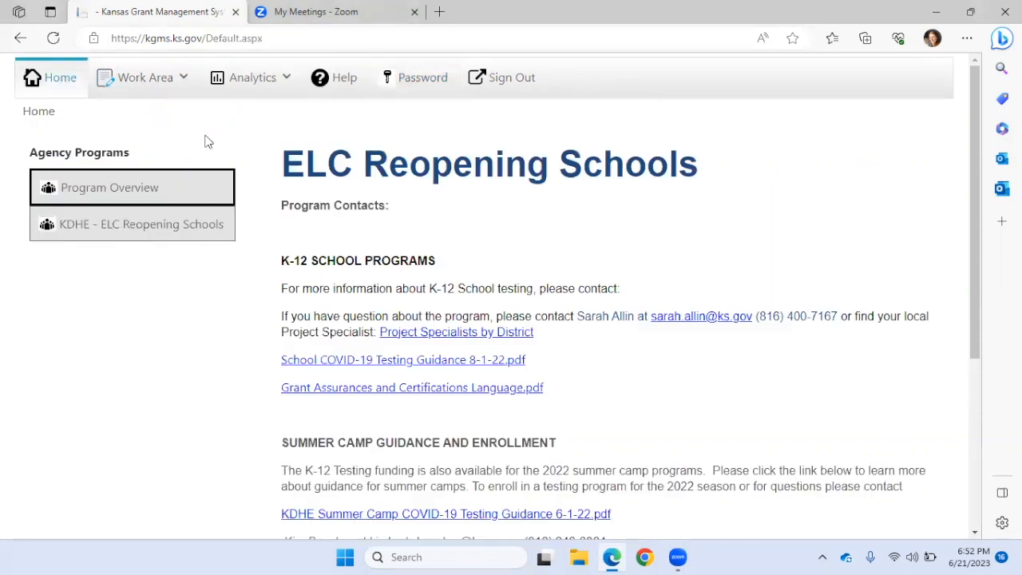
Step: Go to Form Management in the work area and show the current and available applications for applying
{"action": "left_click", "coordinate": [146, 85]}
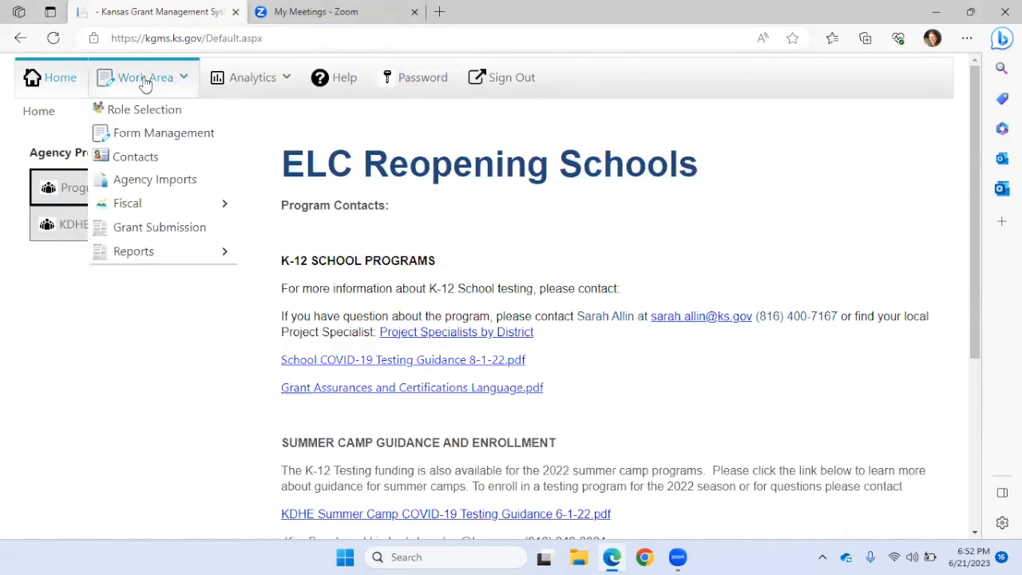
{"action": "left_click", "coordinate": [149, 136]}
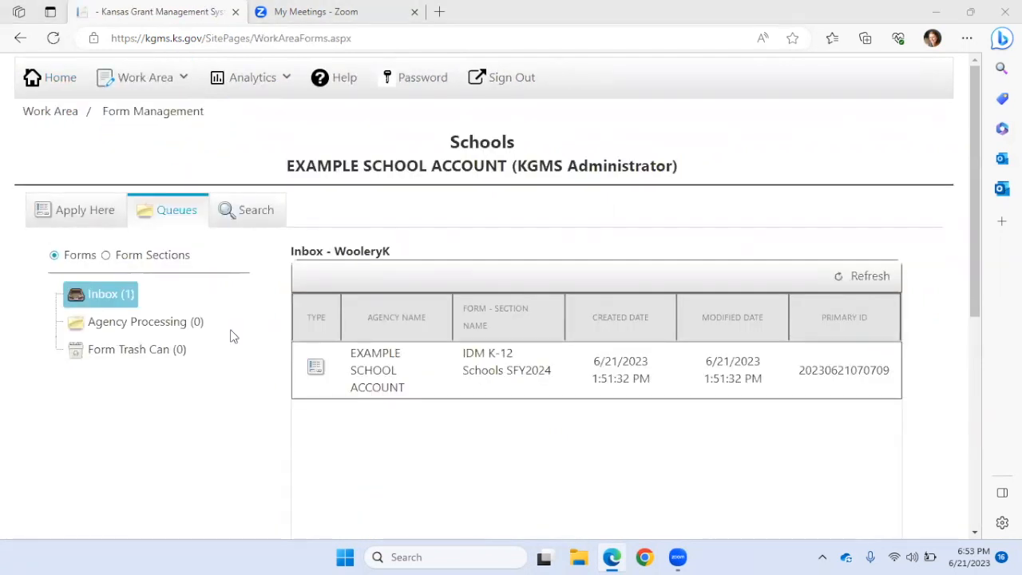
{"action": "left_click", "coordinate": [88, 212]}
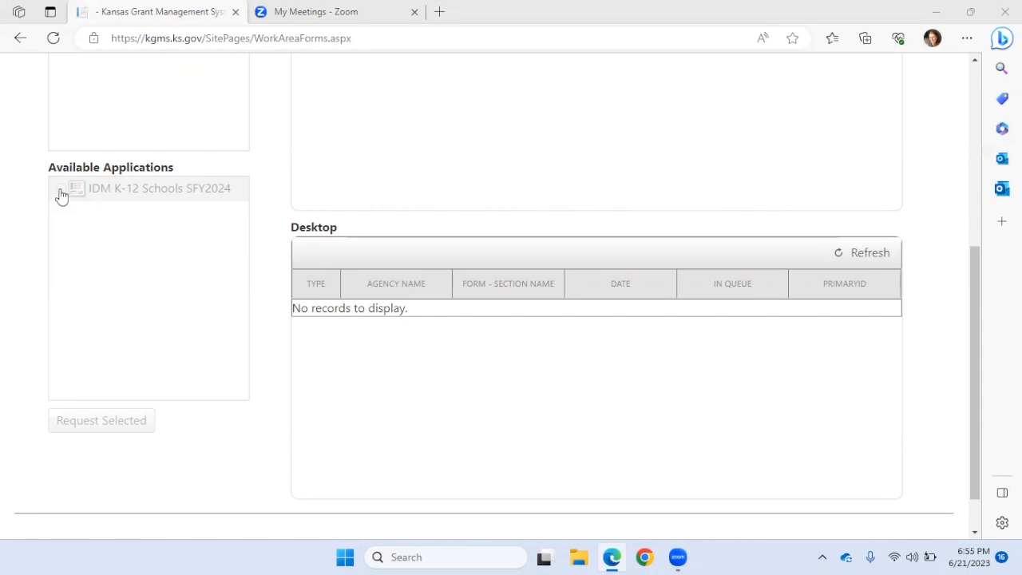
{"action": "scroll", "coordinate": [85, 349], "scroll_direction": "down", "scroll_amount": 1}
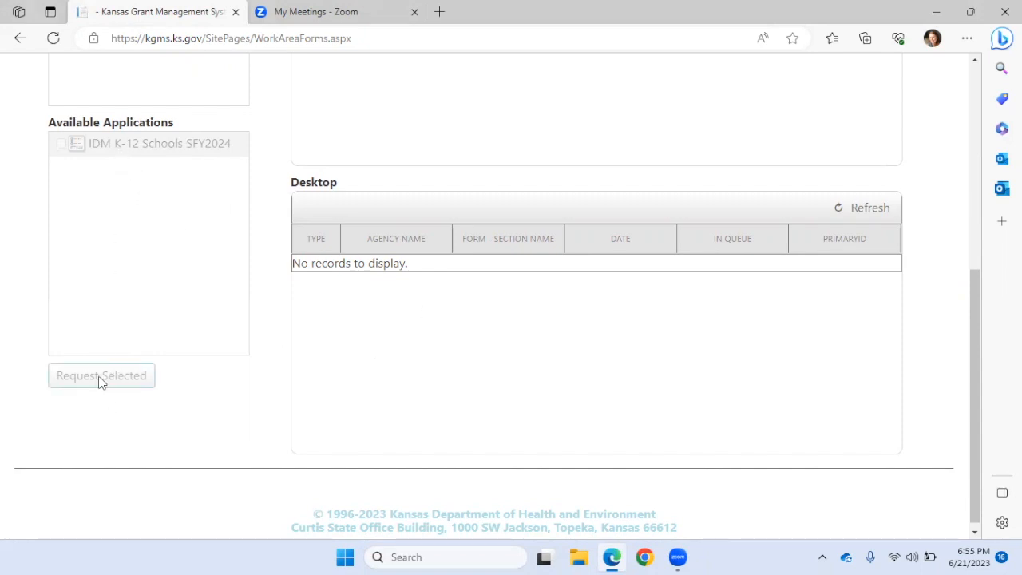
{"action": "scroll", "coordinate": [709, 313], "scroll_direction": "up", "scroll_amount": 4}
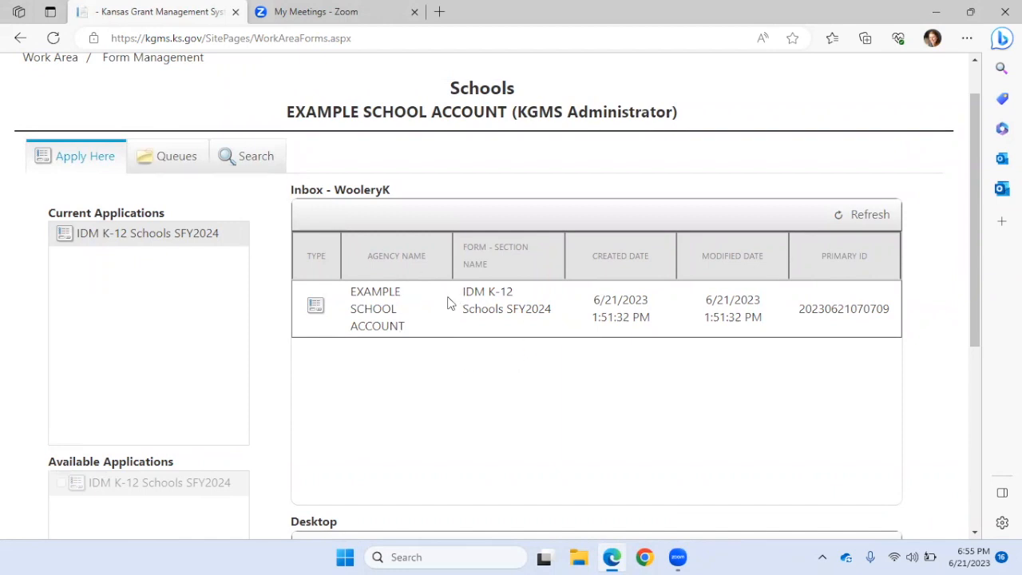
Step: Open the example school account's IDM K-12 Schools SFY2024 application from the inbox and bring up its District Information section
{"action": "left_click", "coordinate": [318, 310]}
{"action": "scroll", "coordinate": [384, 354], "scroll_direction": "down", "scroll_amount": 1}
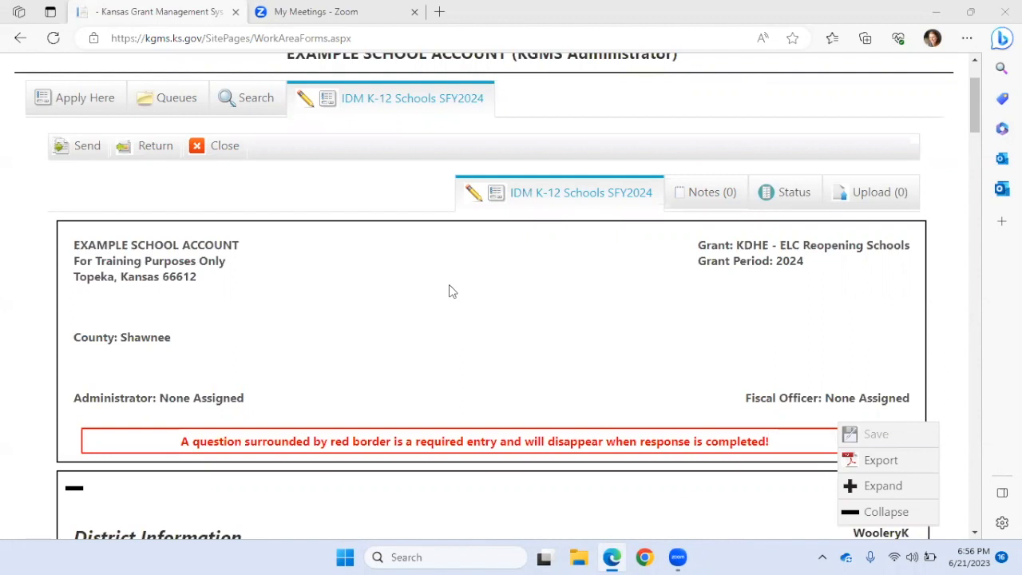
{"action": "scroll", "coordinate": [361, 409], "scroll_direction": "down", "scroll_amount": 4}
{"action": "scroll", "coordinate": [360, 408], "scroll_direction": "down", "scroll_amount": 1}
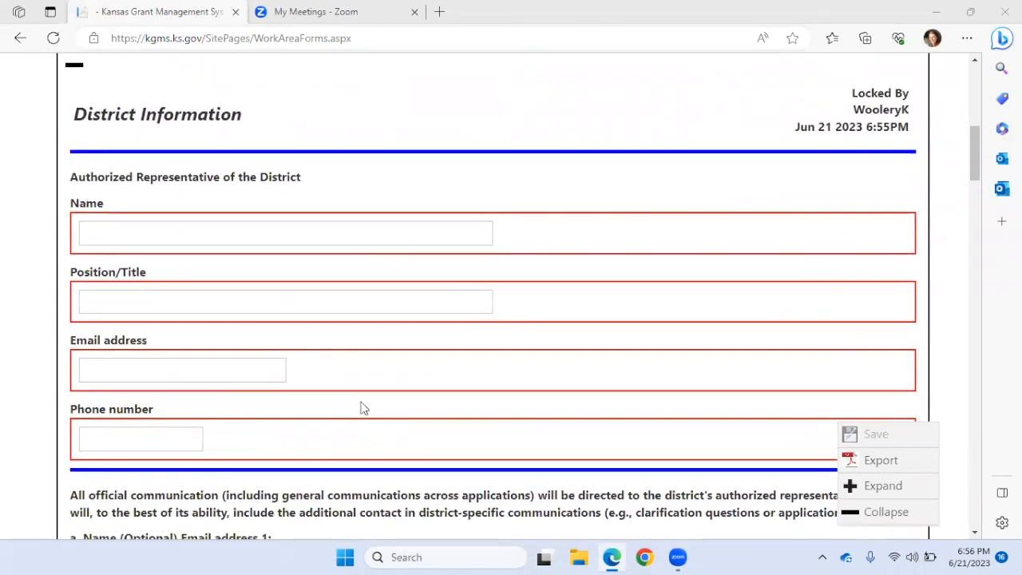
Step: Examine the required contact fields in District Information, the COVID-19 Testing Strategies questions and the start of the budget section
{"action": "scroll", "coordinate": [360, 410], "scroll_direction": "down", "scroll_amount": 1}
{"action": "left_click", "coordinate": [271, 238]}
{"action": "scroll", "coordinate": [274, 245], "scroll_direction": "down", "scroll_amount": 2}
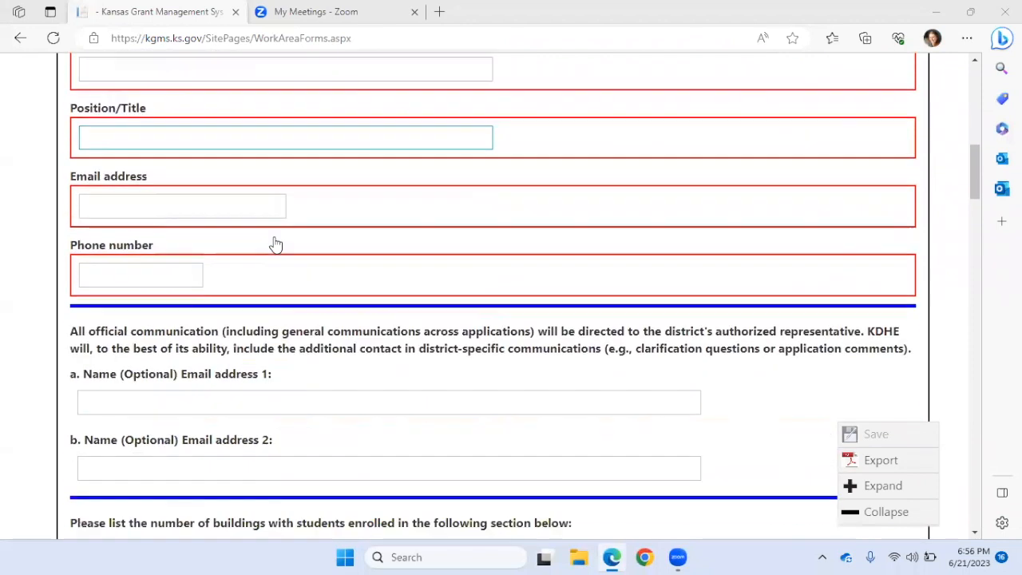
{"action": "left_click", "coordinate": [576, 398]}
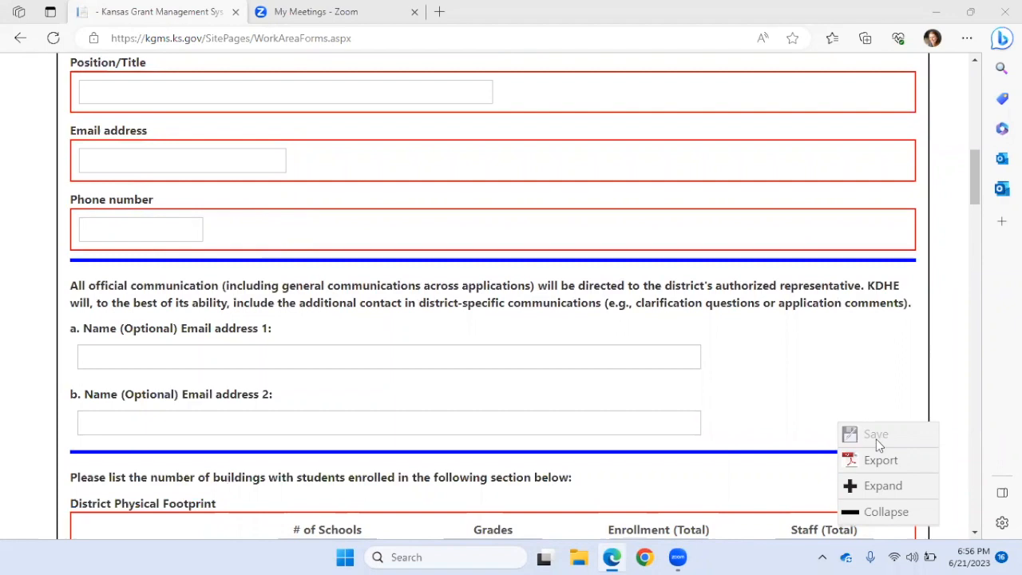
{"action": "left_click", "coordinate": [466, 359]}
{"action": "scroll", "coordinate": [465, 373], "scroll_direction": "down", "scroll_amount": 3}
{"action": "scroll", "coordinate": [466, 373], "scroll_direction": "down", "scroll_amount": 13}
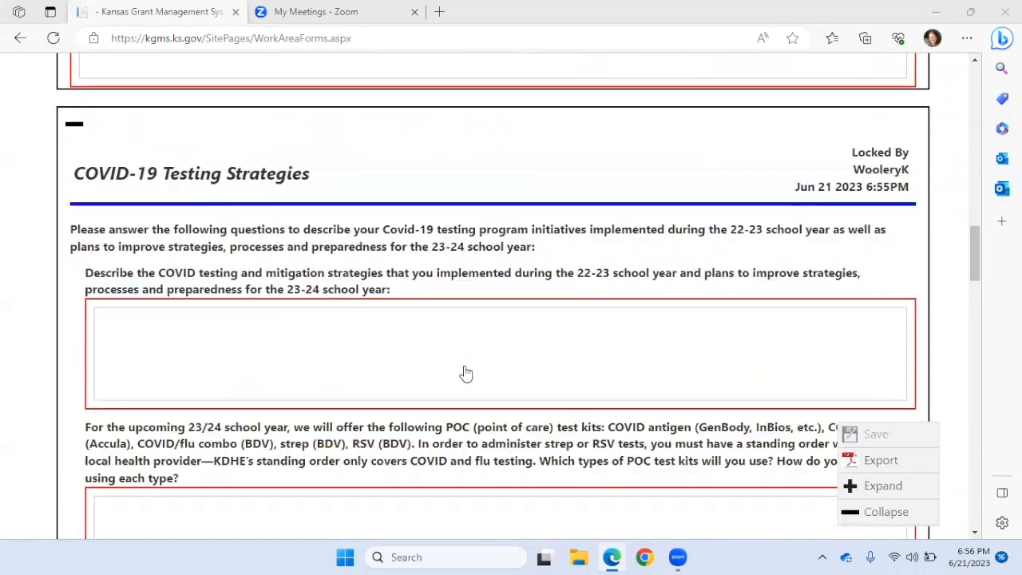
{"action": "scroll", "coordinate": [466, 372], "scroll_direction": "down", "scroll_amount": 12}
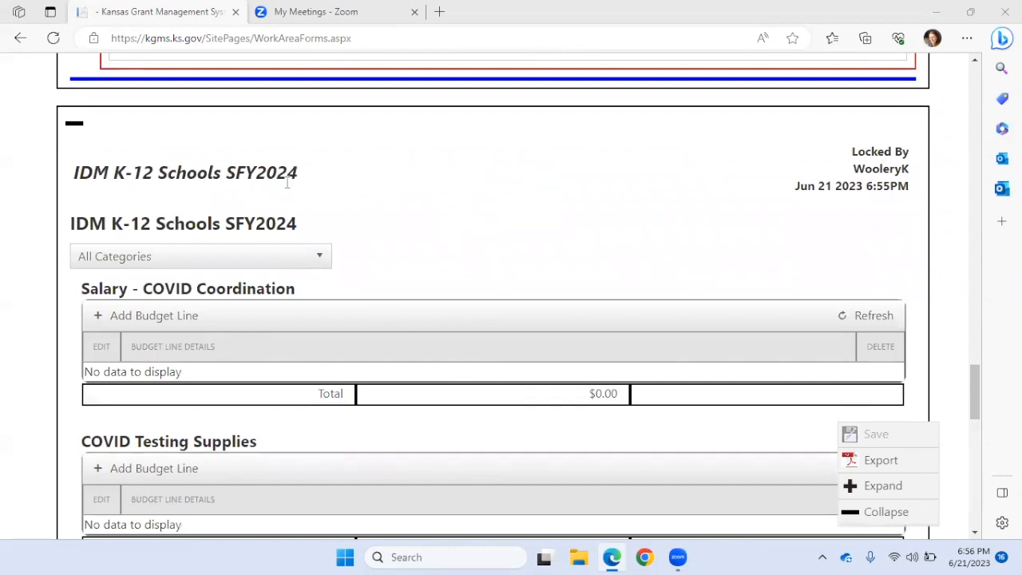
{"action": "scroll", "coordinate": [307, 341], "scroll_direction": "down", "scroll_amount": 1}
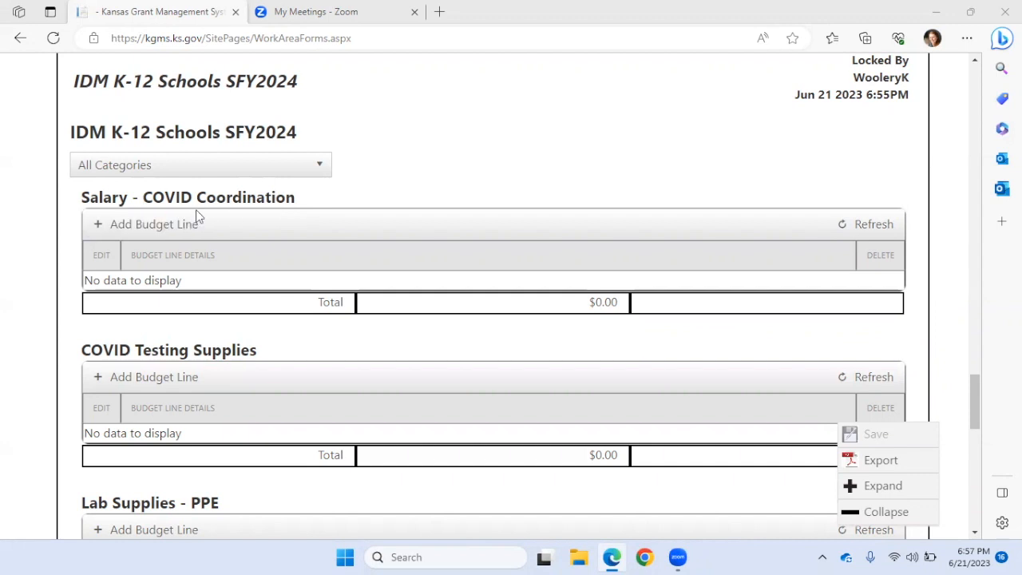
Step: Open a blank budget line under Salary - COVID Coordination, examine its details, amount, quantity and request total fields, and close it
{"action": "left_click", "coordinate": [160, 230]}
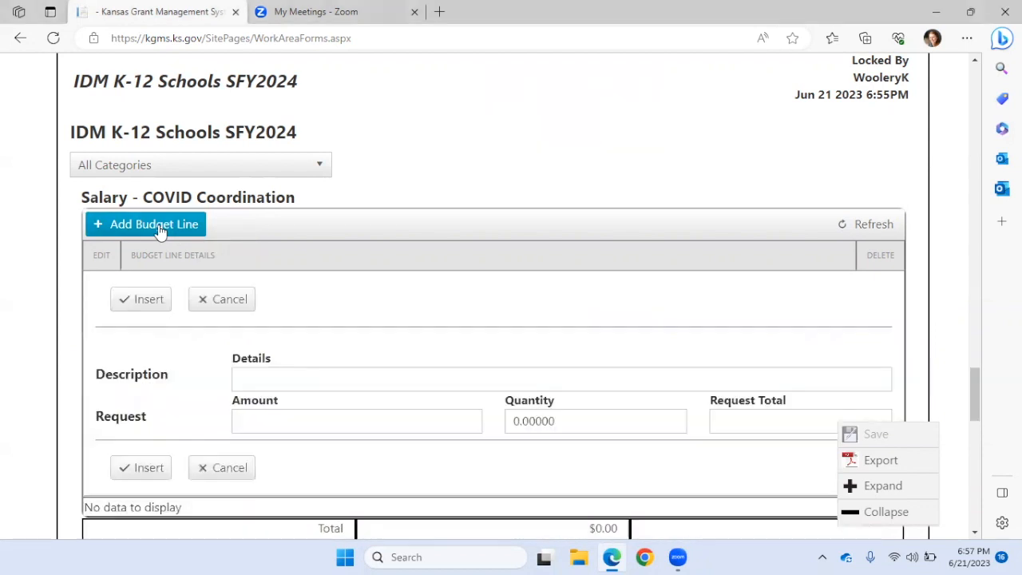
{"action": "scroll", "coordinate": [321, 340], "scroll_direction": "down", "scroll_amount": 1}
{"action": "left_click", "coordinate": [287, 308]}
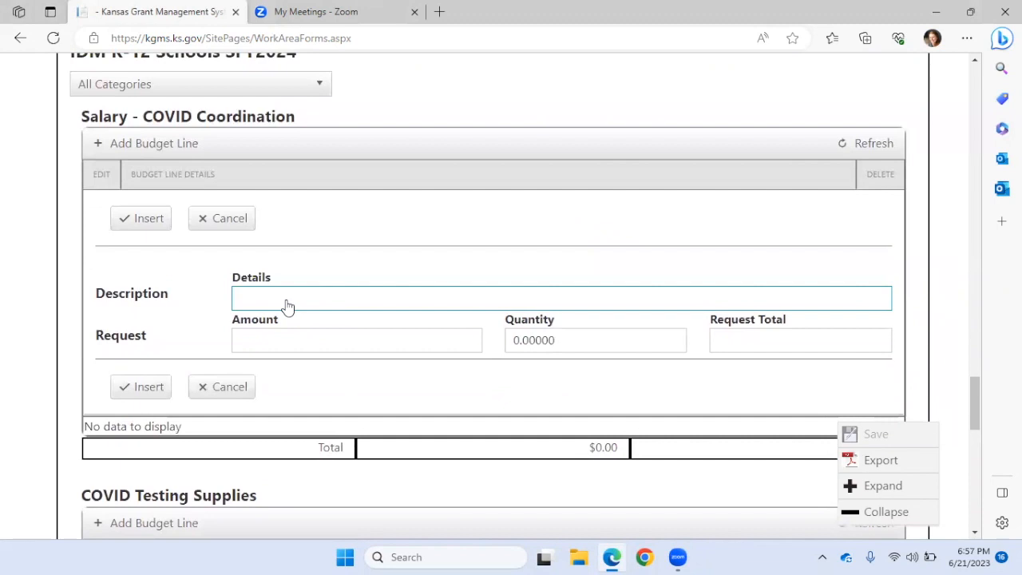
{"action": "left_click", "coordinate": [182, 347]}
{"action": "left_click", "coordinate": [297, 352]}
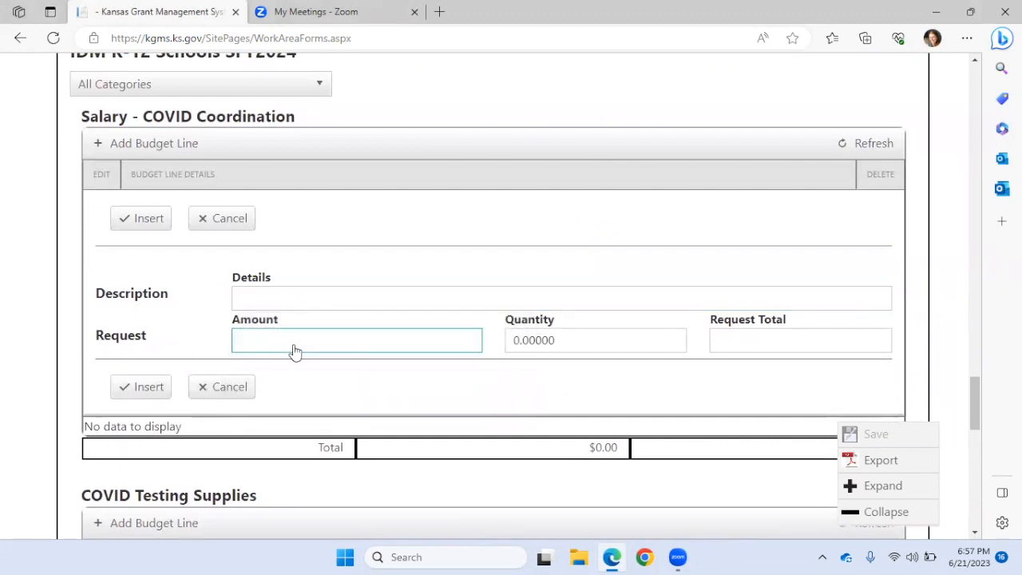
{"action": "left_click", "coordinate": [550, 348]}
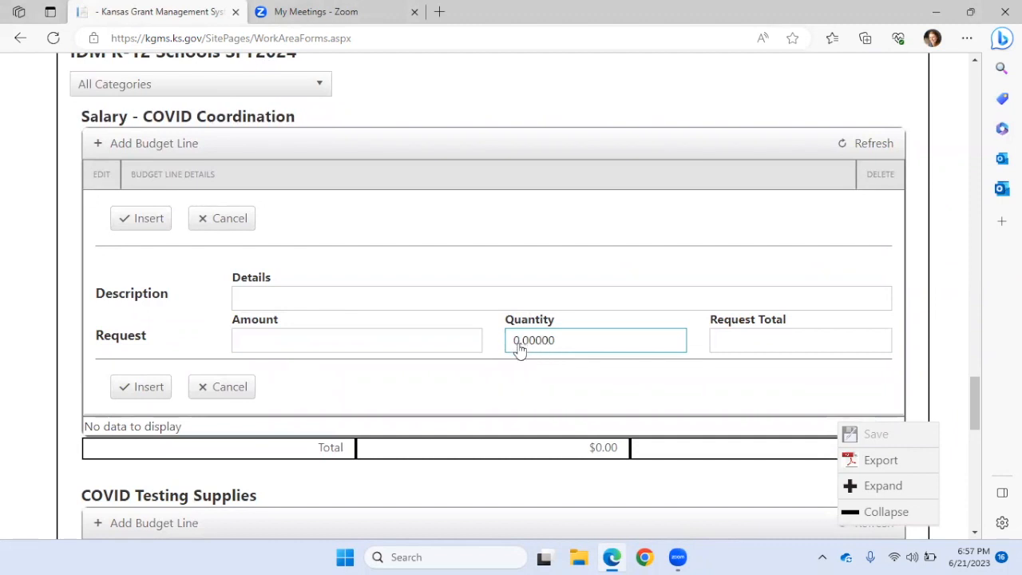
{"action": "left_click", "coordinate": [767, 344]}
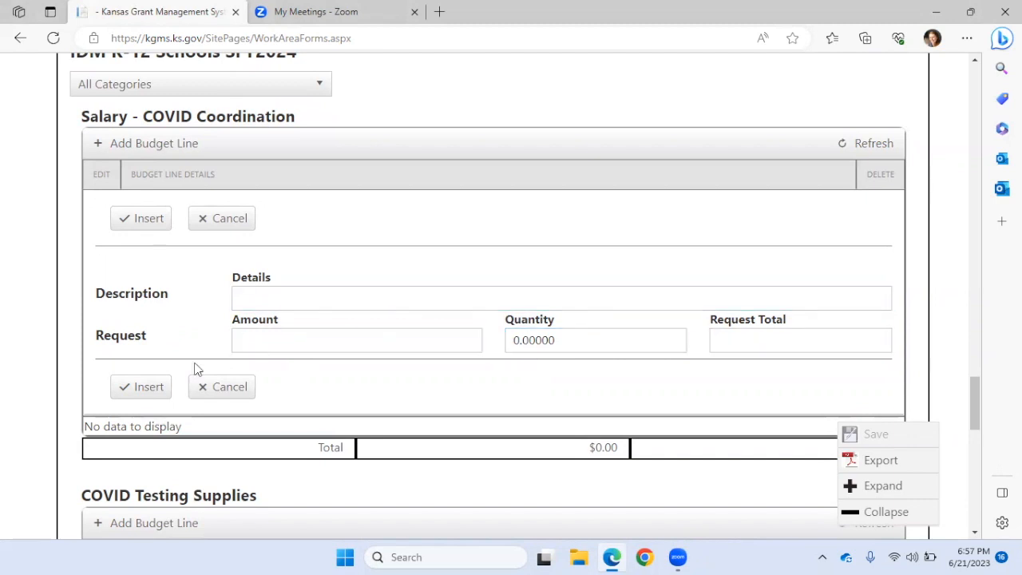
{"action": "left_click", "coordinate": [148, 388]}
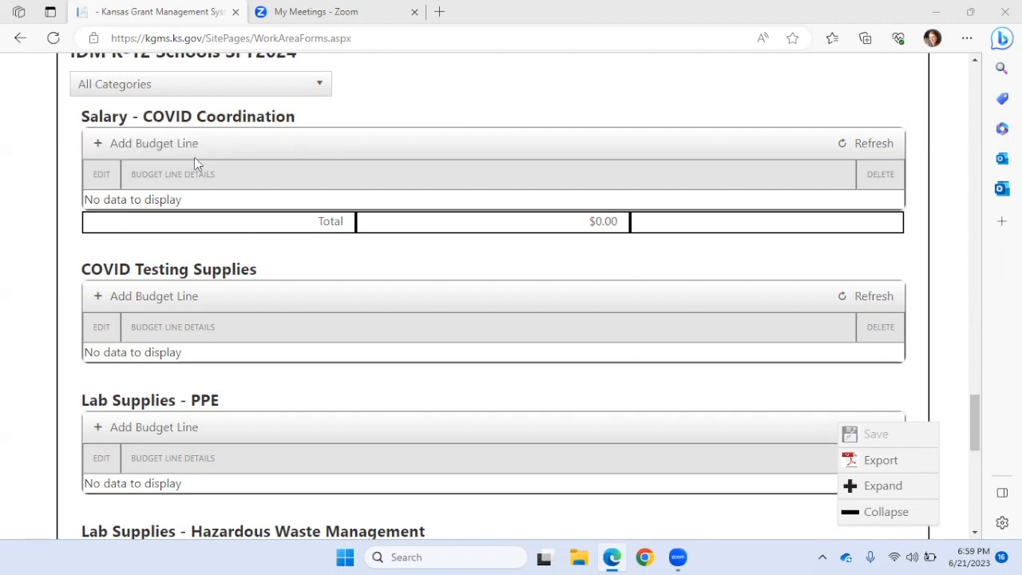
Step: Examine the budget categories from COVID Testing Supplies through Lab Supplies to Other - CLIA Fees
{"action": "scroll", "coordinate": [194, 158], "scroll_direction": "down", "scroll_amount": 1}
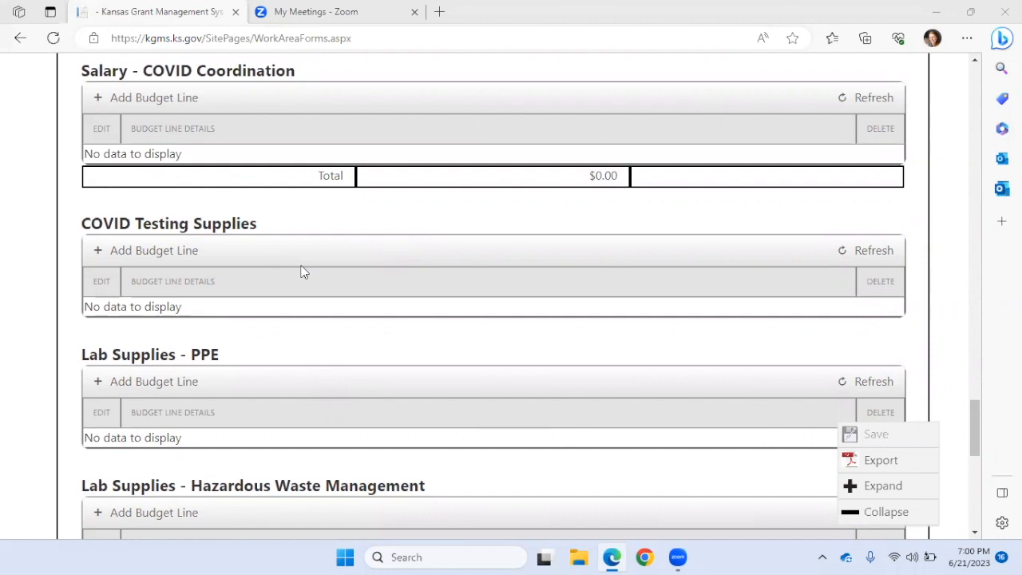
{"action": "scroll", "coordinate": [276, 324], "scroll_direction": "down", "scroll_amount": 2}
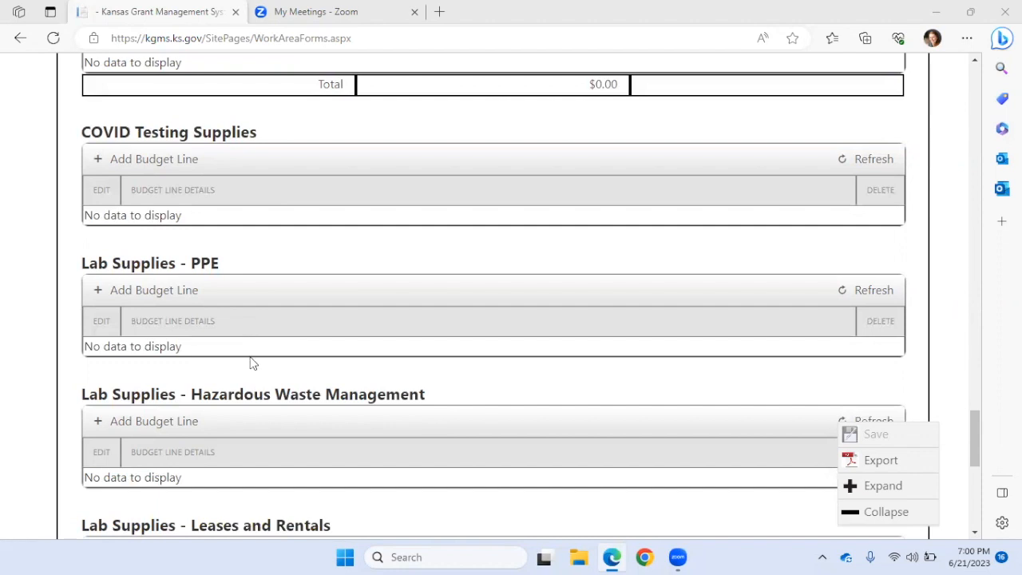
{"action": "scroll", "coordinate": [250, 359], "scroll_direction": "down", "scroll_amount": 1}
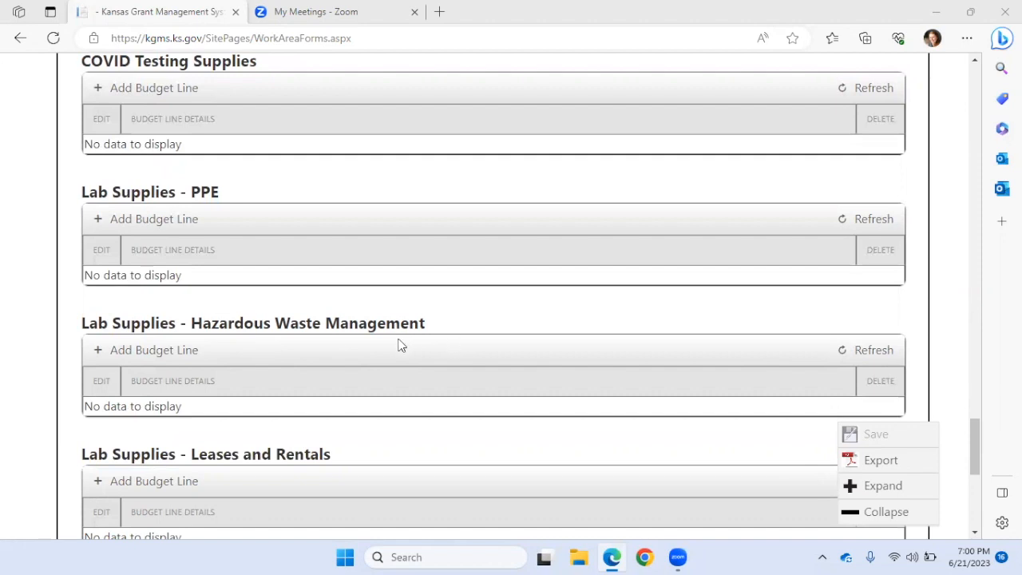
{"action": "scroll", "coordinate": [324, 370], "scroll_direction": "down", "scroll_amount": 2}
{"action": "scroll", "coordinate": [322, 366], "scroll_direction": "down", "scroll_amount": 1}
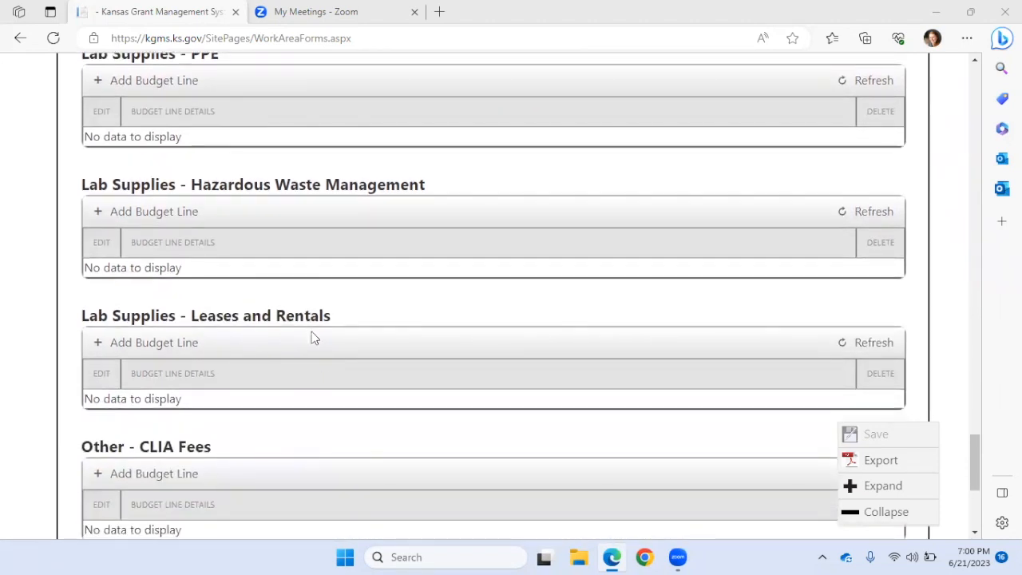
{"action": "scroll", "coordinate": [314, 338], "scroll_direction": "down", "scroll_amount": 1}
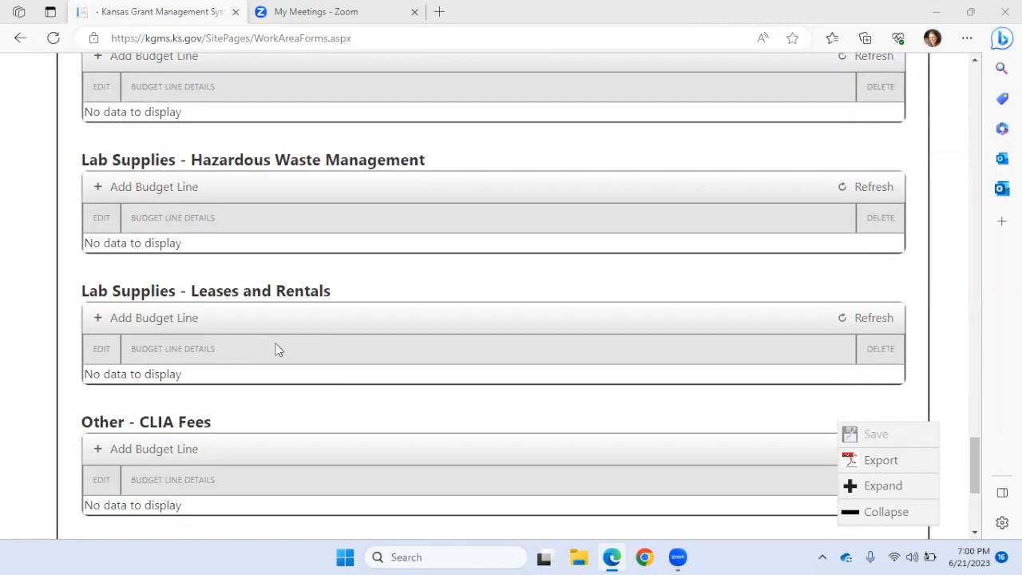
{"action": "scroll", "coordinate": [260, 350], "scroll_direction": "down", "scroll_amount": 1}
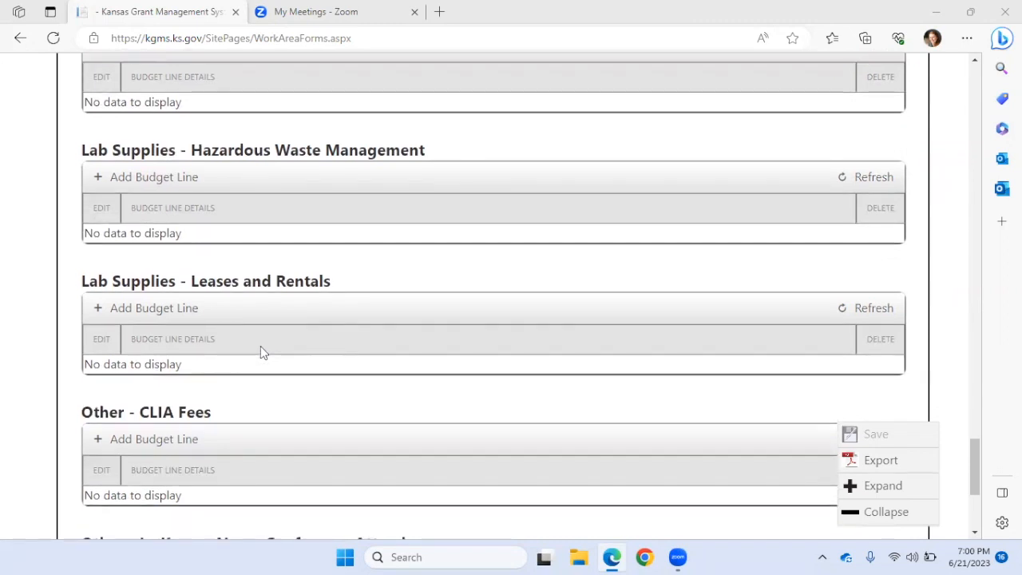
Step: Examine the remaining budget categories through In-Kansas Nurse Conference Attendance, open and close a blank line there, and check the request and grand totals
{"action": "scroll", "coordinate": [215, 358], "scroll_direction": "down", "scroll_amount": 1}
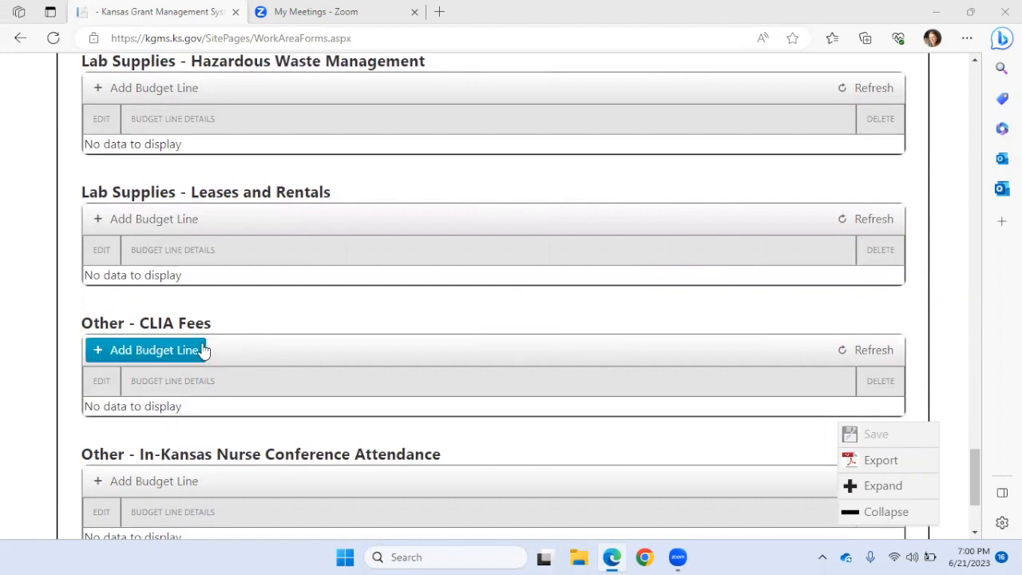
{"action": "scroll", "coordinate": [226, 383], "scroll_direction": "down", "scroll_amount": 3}
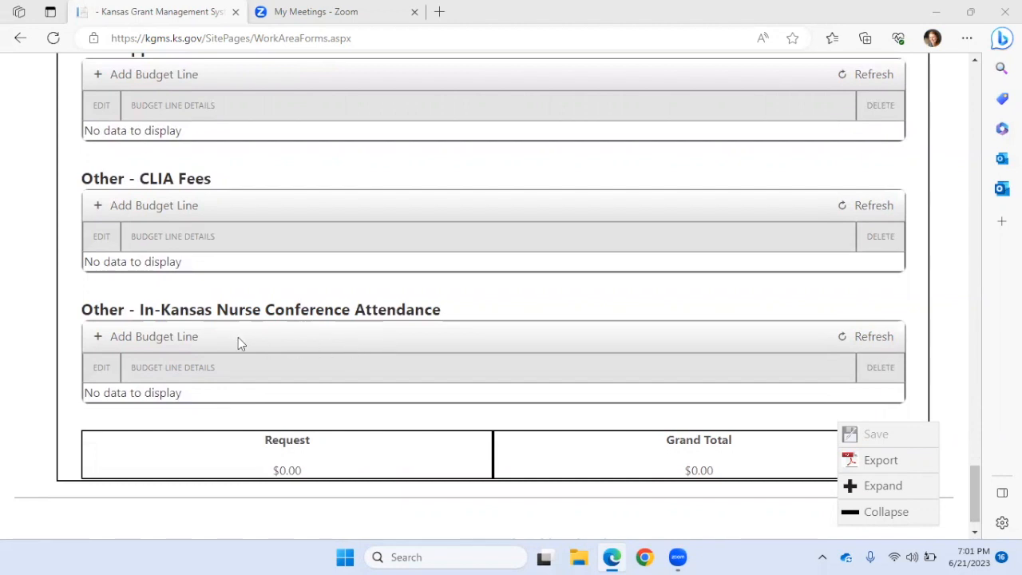
{"action": "scroll", "coordinate": [345, 365], "scroll_direction": "down", "scroll_amount": 1}
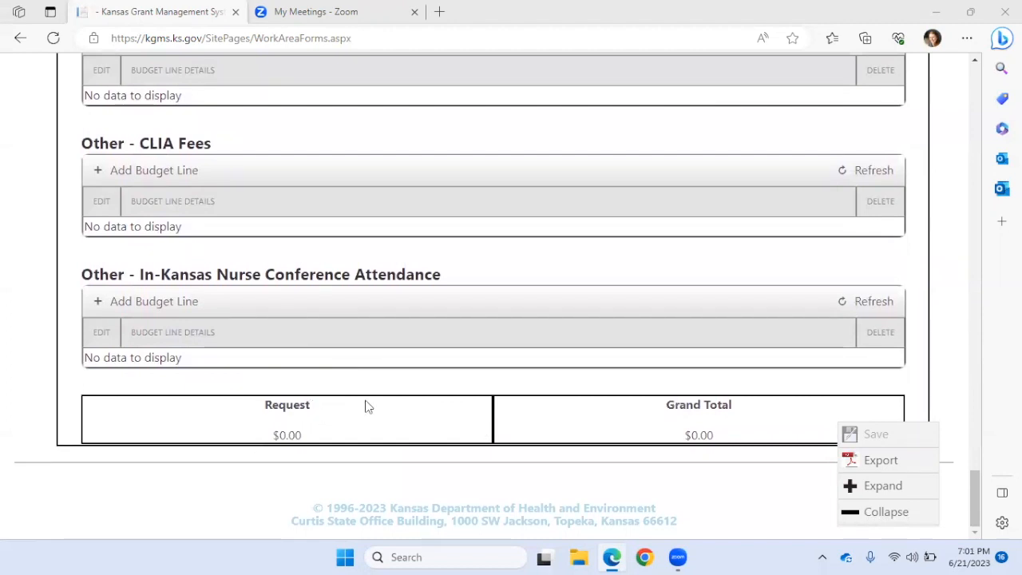
{"action": "left_click", "coordinate": [193, 308]}
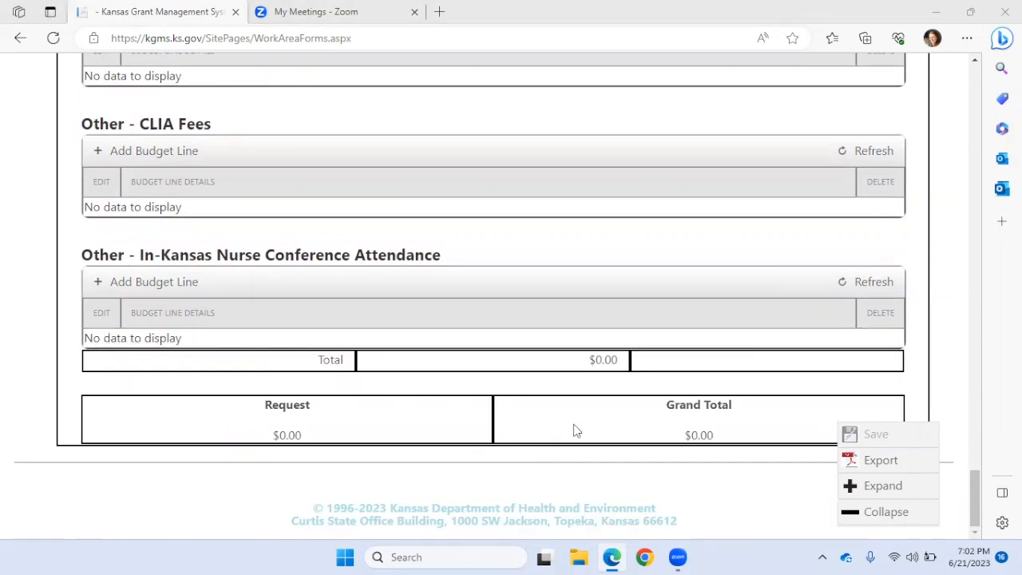
Step: Open the application's supporting files upload area, examine the file selection form, and try an upload with no file selected
{"action": "scroll", "coordinate": [574, 429], "scroll_direction": "up", "scroll_amount": 20}
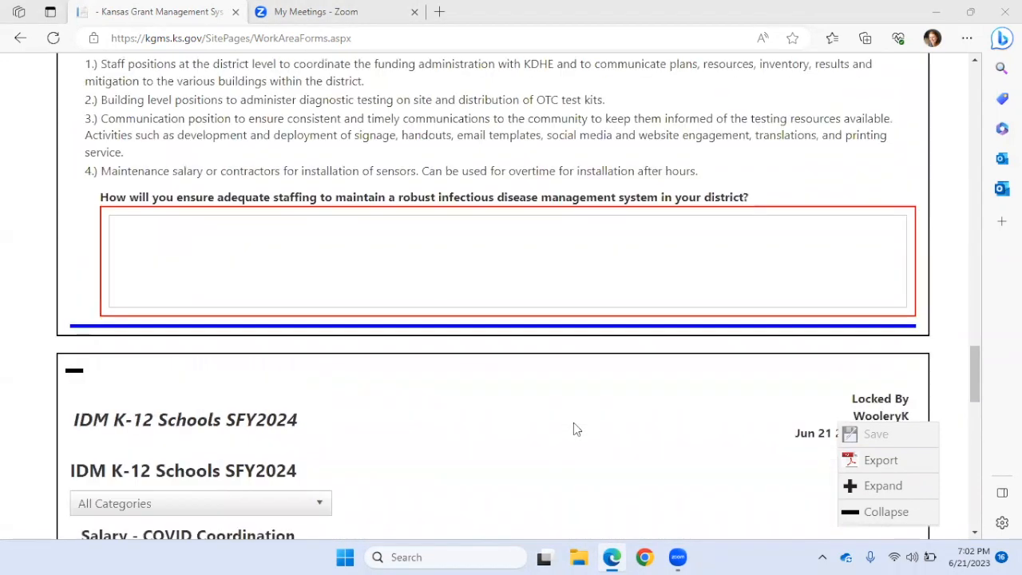
{"action": "scroll", "coordinate": [574, 428], "scroll_direction": "up", "scroll_amount": 20}
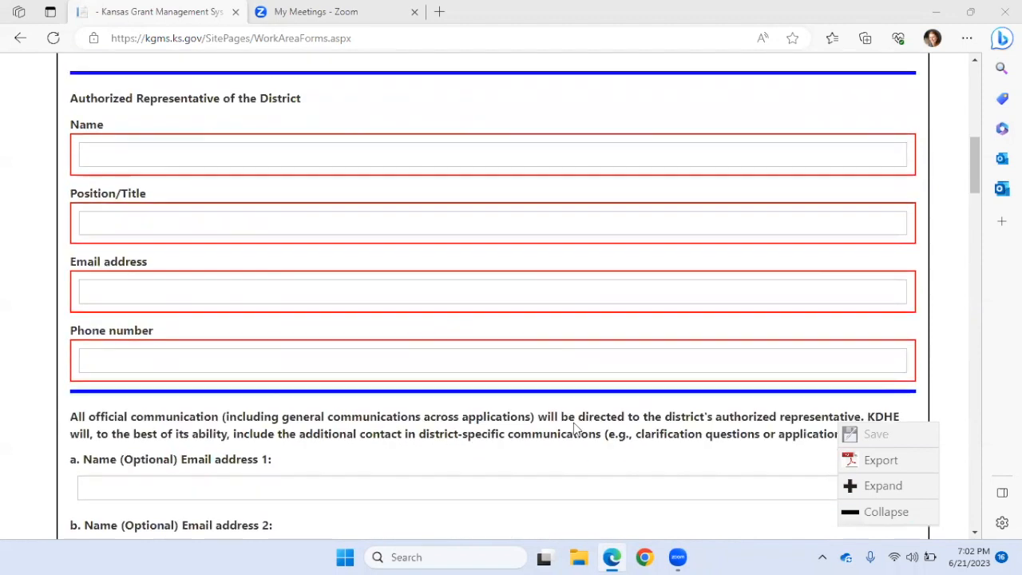
{"action": "scroll", "coordinate": [574, 428], "scroll_direction": "up", "scroll_amount": 3}
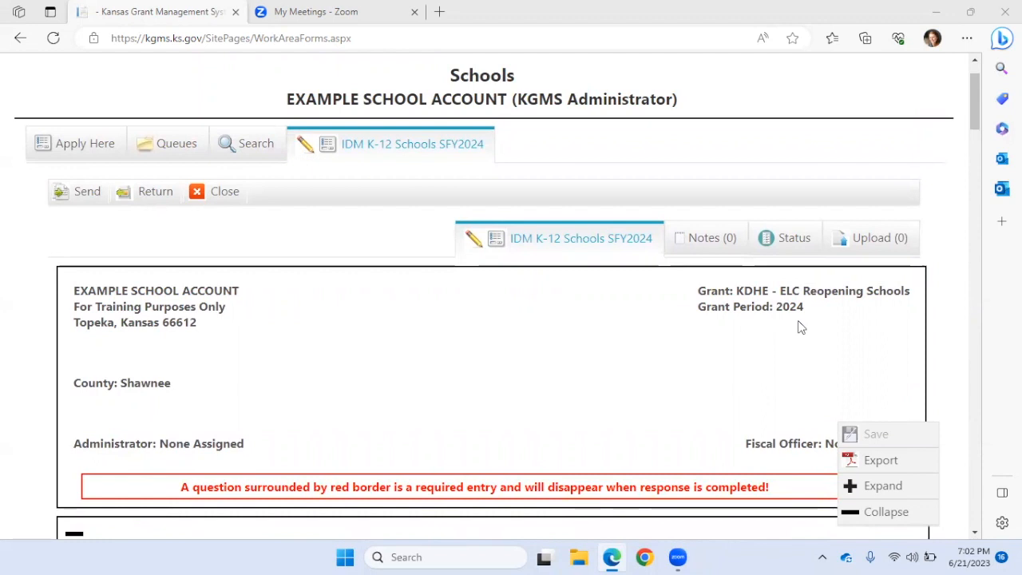
{"action": "left_click", "coordinate": [869, 243]}
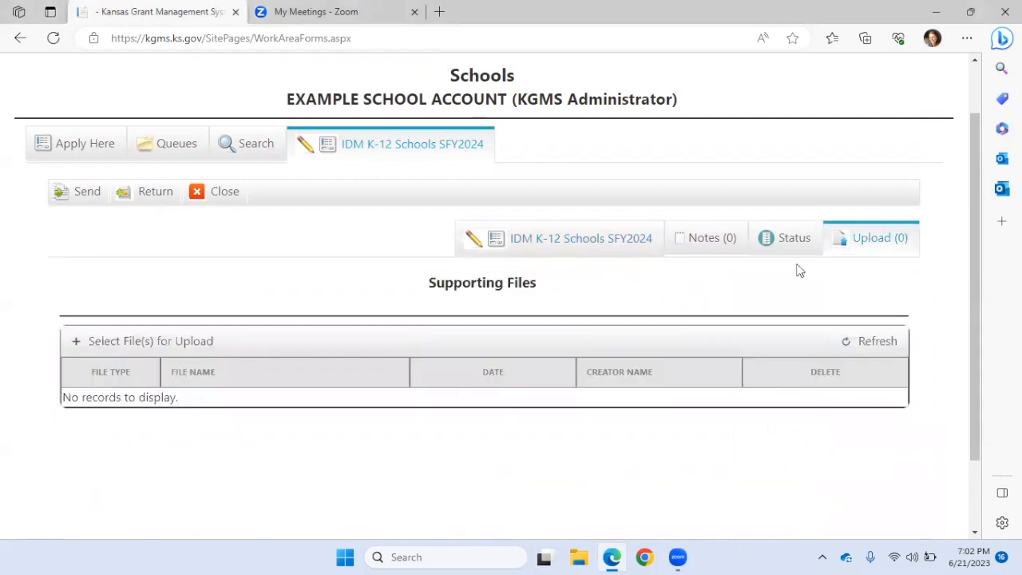
{"action": "left_click", "coordinate": [179, 343]}
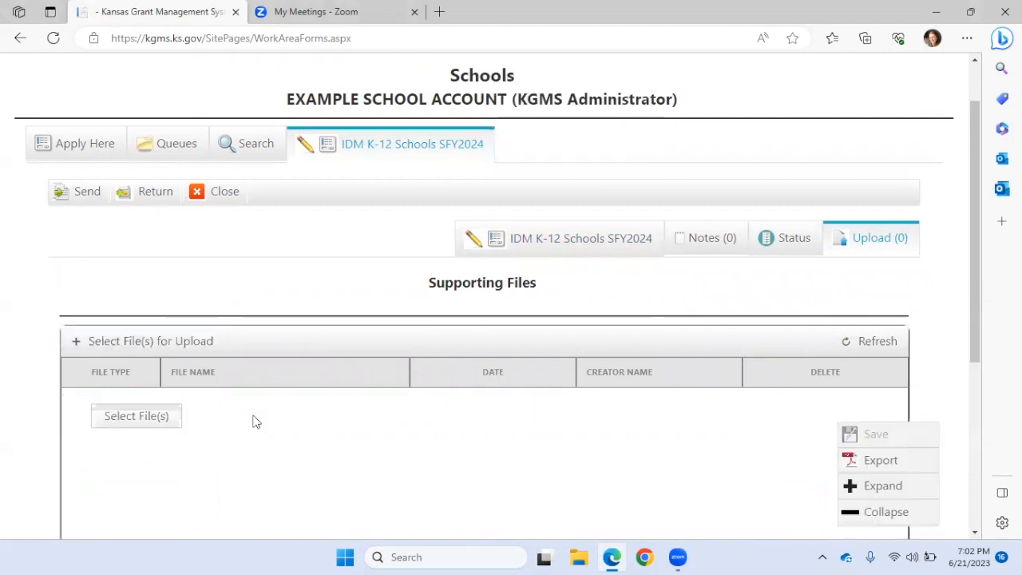
{"action": "scroll", "coordinate": [252, 420], "scroll_direction": "down", "scroll_amount": 2}
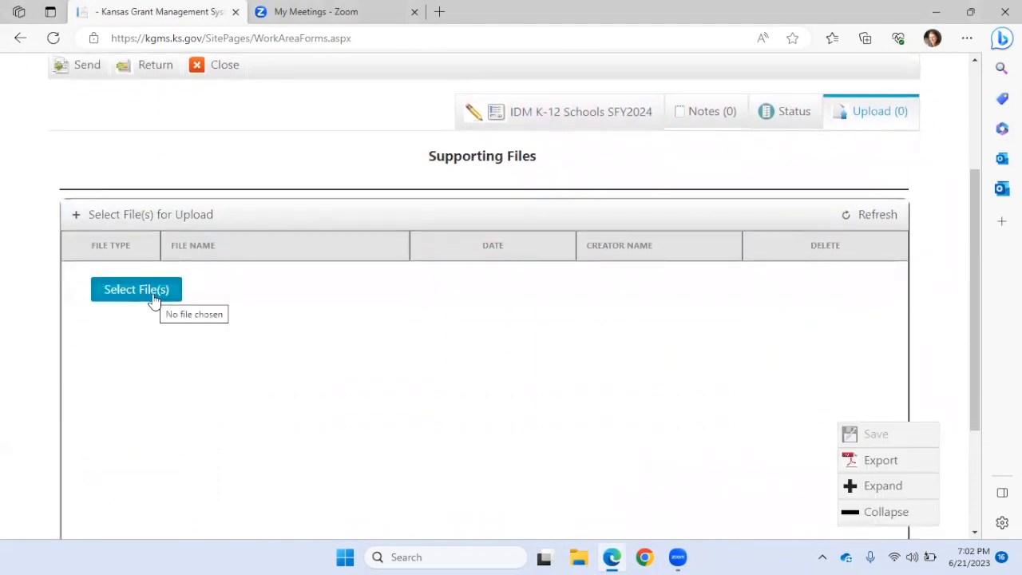
{"action": "scroll", "coordinate": [312, 360], "scroll_direction": "down", "scroll_amount": 2}
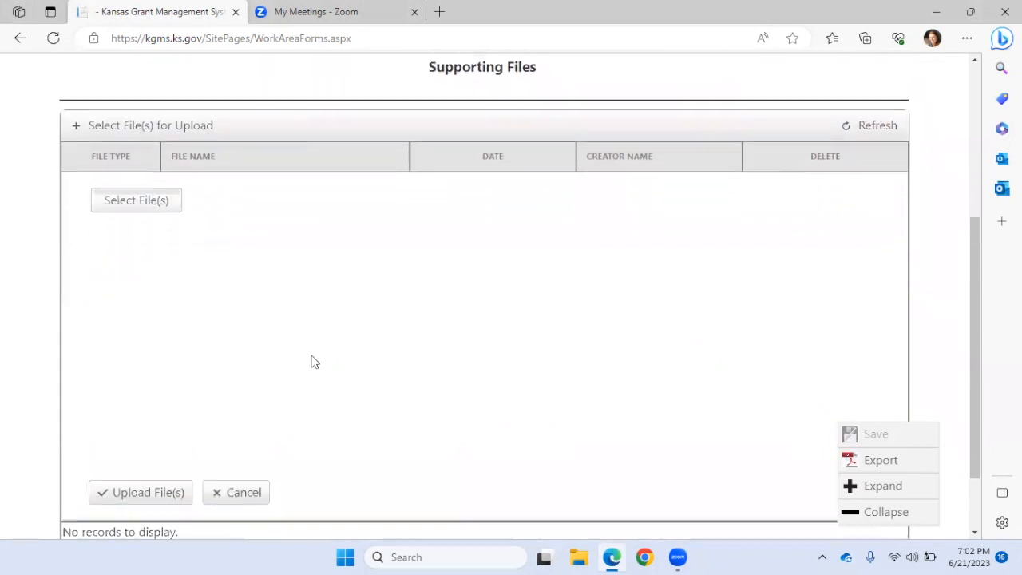
{"action": "left_click", "coordinate": [149, 488]}
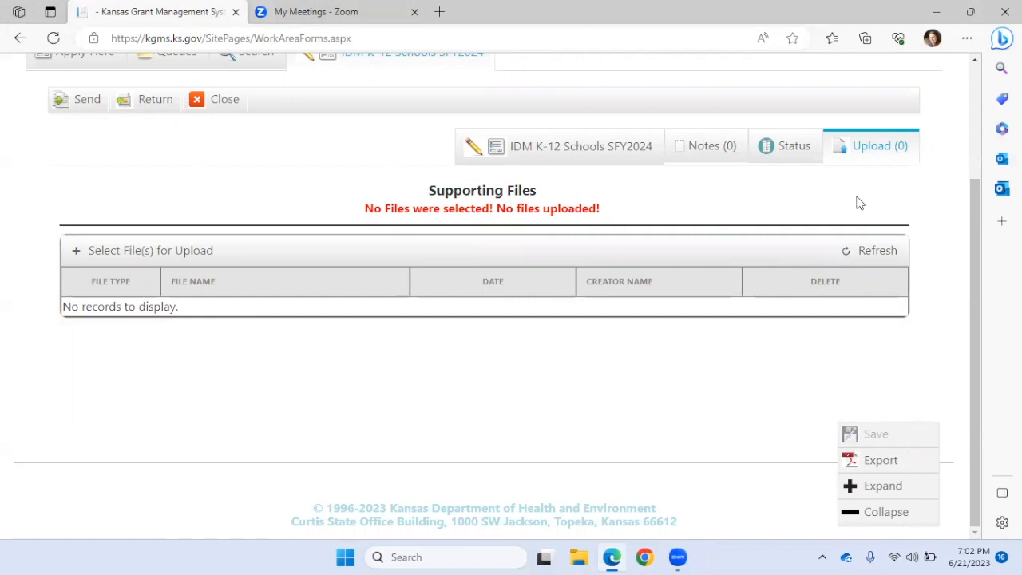
Step: Return to the application form and examine the required contact, enrollment, CLIA number and reporting account fields in District Information
{"action": "left_click", "coordinate": [549, 156]}
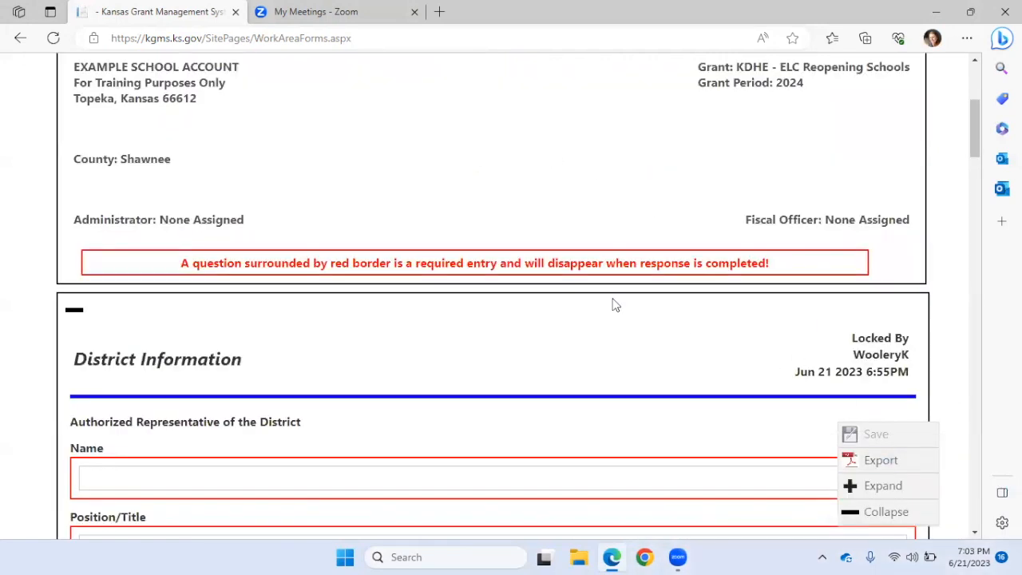
{"action": "scroll", "coordinate": [614, 304], "scroll_direction": "down", "scroll_amount": 7}
{"action": "scroll", "coordinate": [613, 304], "scroll_direction": "down", "scroll_amount": 5}
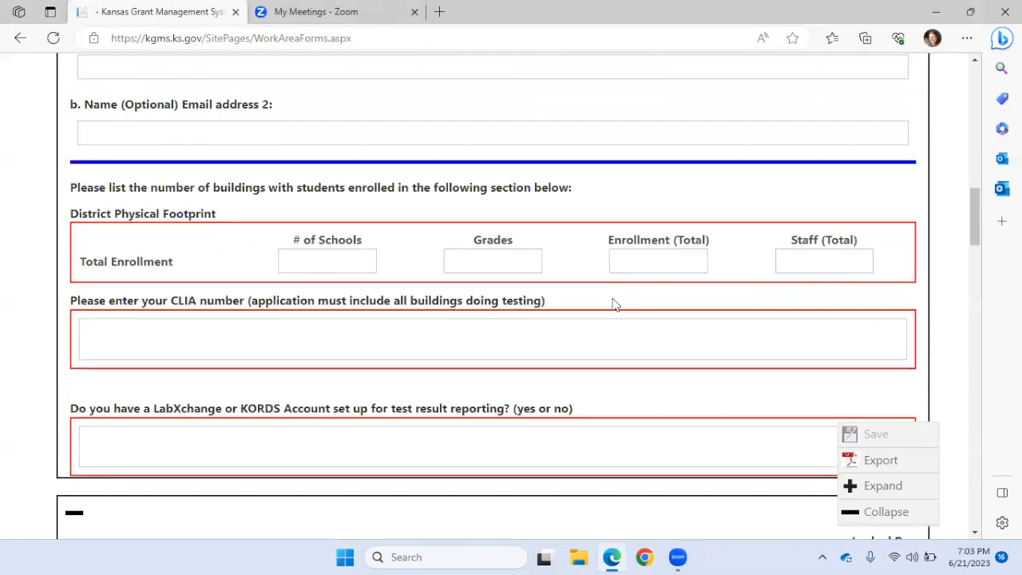
{"action": "scroll", "coordinate": [613, 304], "scroll_direction": "up", "scroll_amount": 10}
{"action": "scroll", "coordinate": [613, 304], "scroll_direction": "up", "scroll_amount": 5}
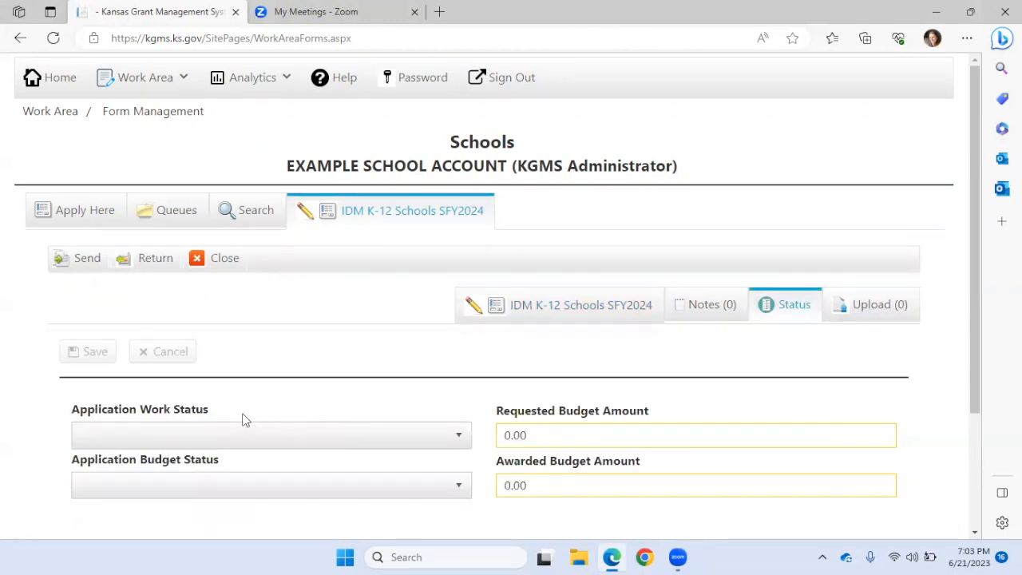
Step: Set both the Application Work Status and the Application Budget Status to Ready to Submit to KDHE
{"action": "left_click", "coordinate": [182, 433]}
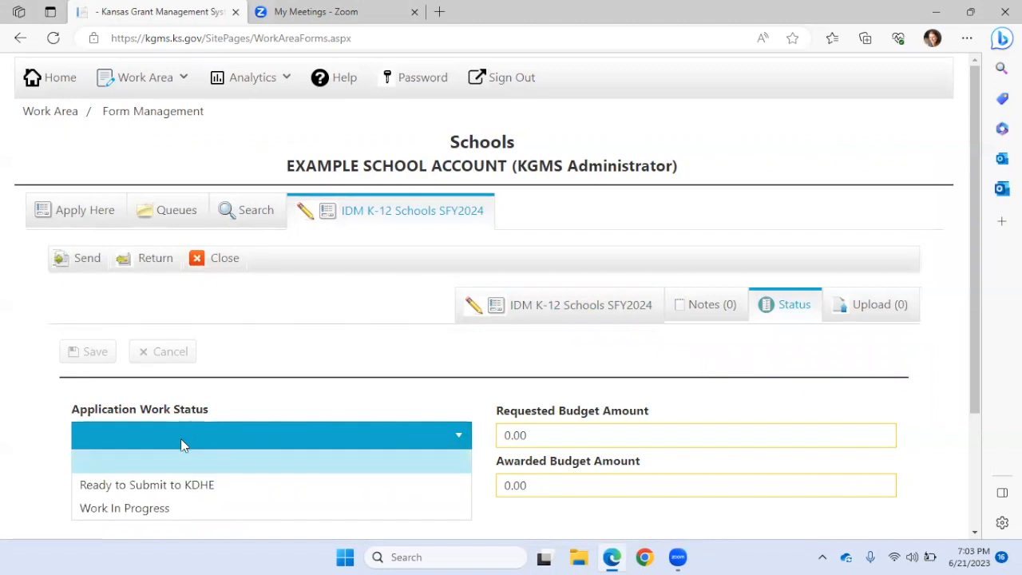
{"action": "left_click", "coordinate": [171, 485]}
{"action": "scroll", "coordinate": [200, 446], "scroll_direction": "down", "scroll_amount": 1}
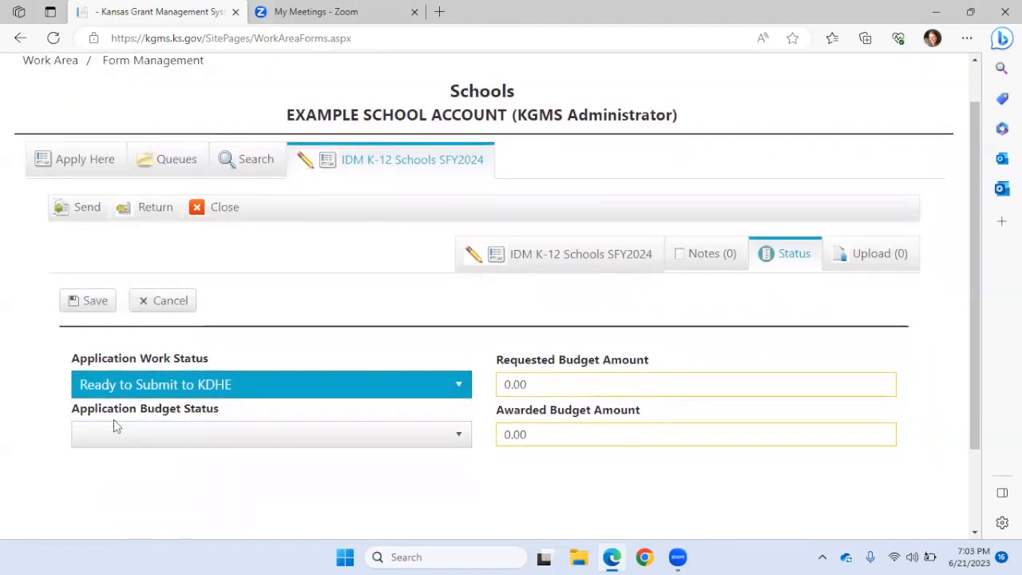
{"action": "left_click", "coordinate": [169, 432]}
{"action": "left_click", "coordinate": [151, 484]}
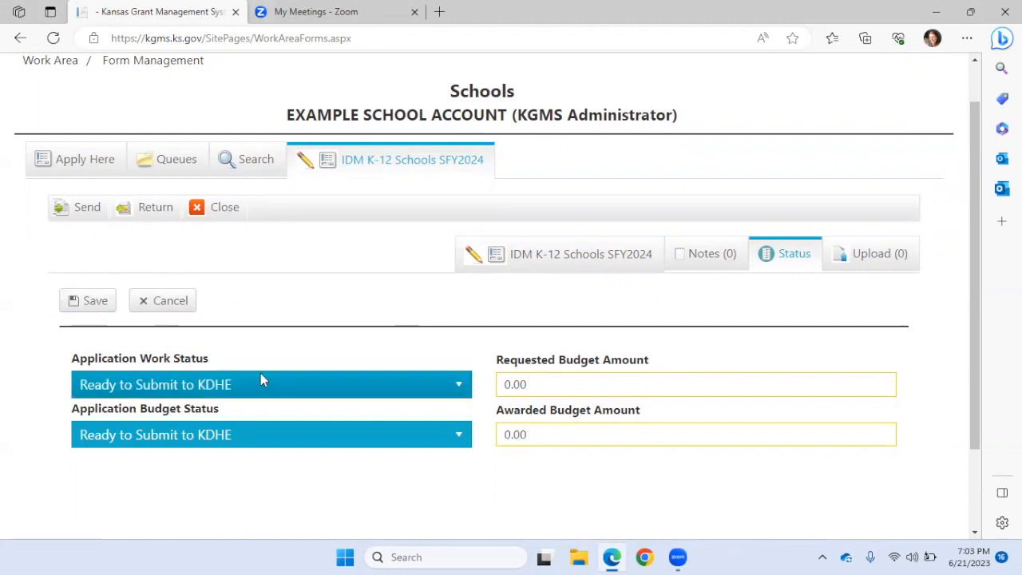
Step: Open the Grant Submission page and examine the completion boxes and requested amount for IDM K-12 Schools SFY2024
{"action": "scroll", "coordinate": [256, 348], "scroll_direction": "up", "scroll_amount": 1}
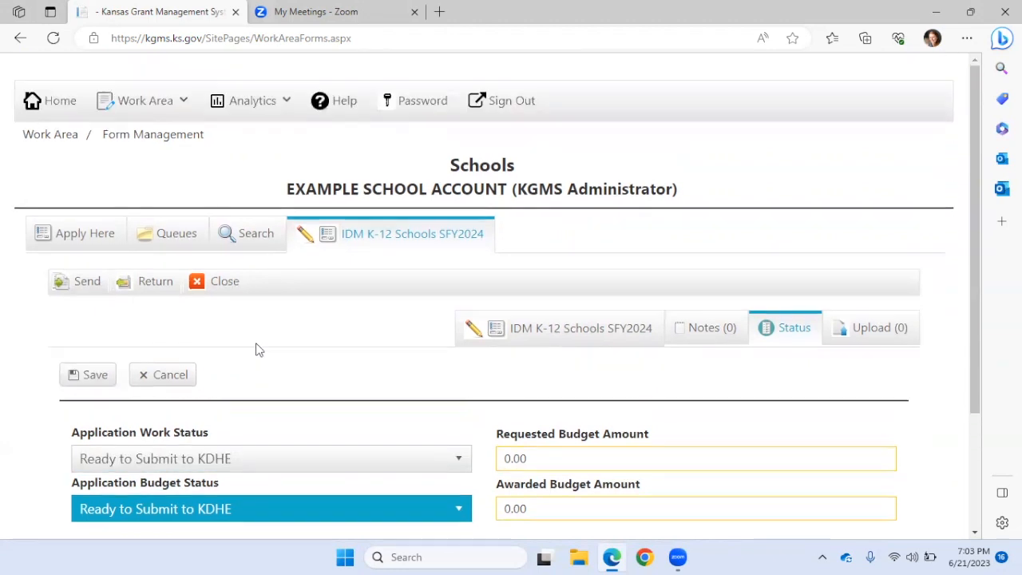
{"action": "left_click", "coordinate": [156, 75]}
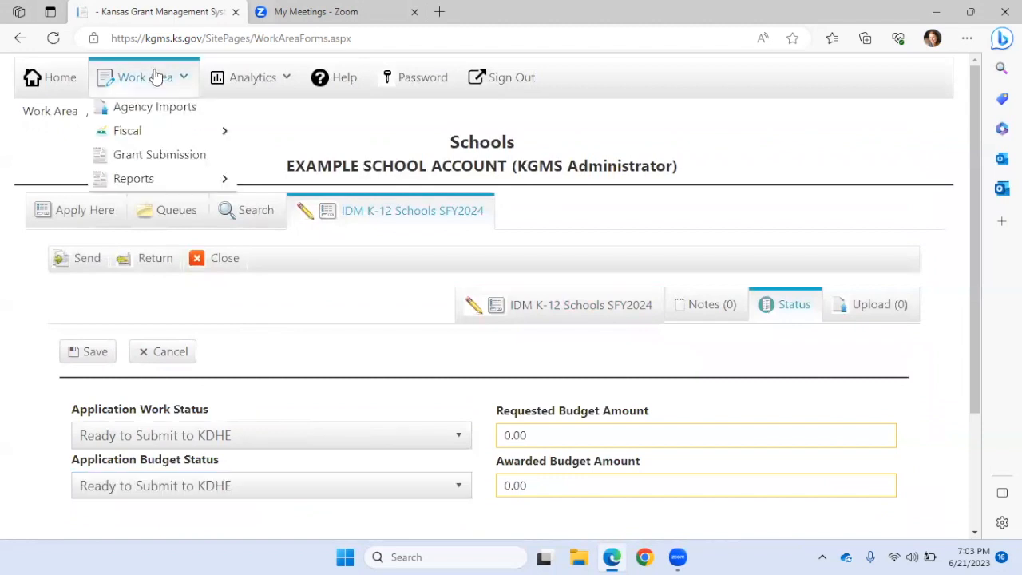
{"action": "left_click", "coordinate": [152, 230]}
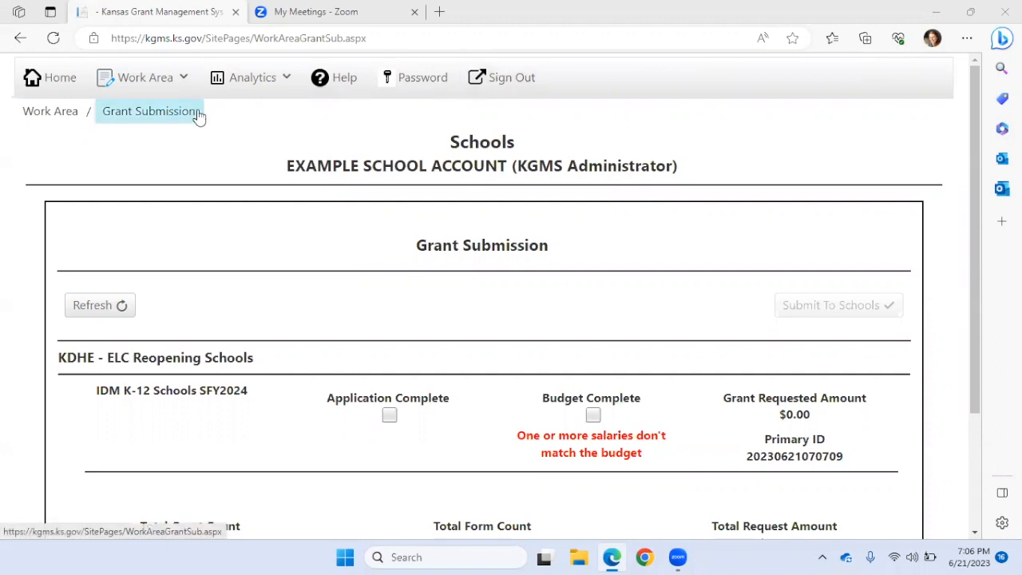
Step: Return to Form Management and reopen the example school account's IDM K-12 Schools SFY2024 application from the Desktop list
{"action": "left_click", "coordinate": [161, 92]}
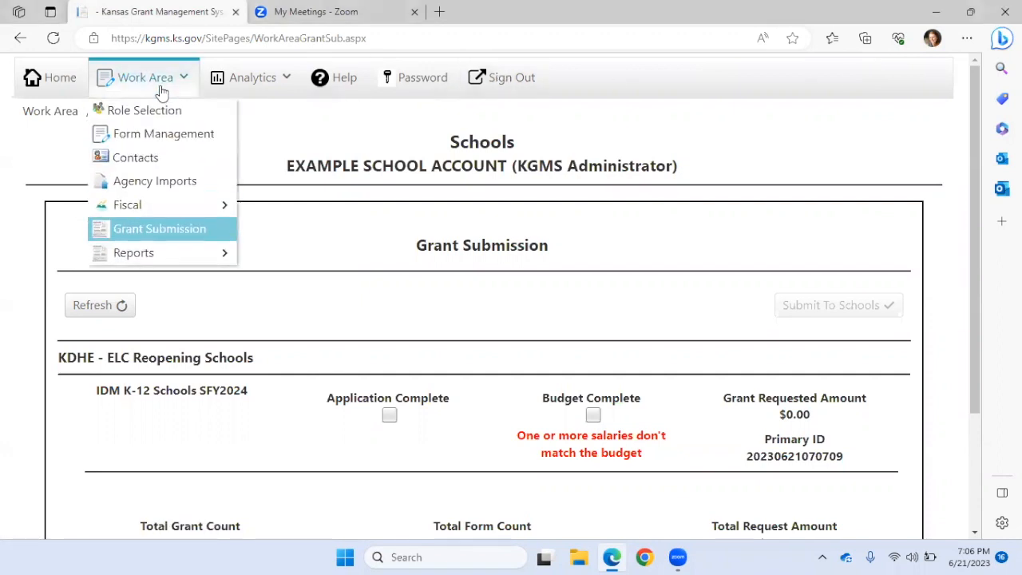
{"action": "left_click", "coordinate": [157, 138]}
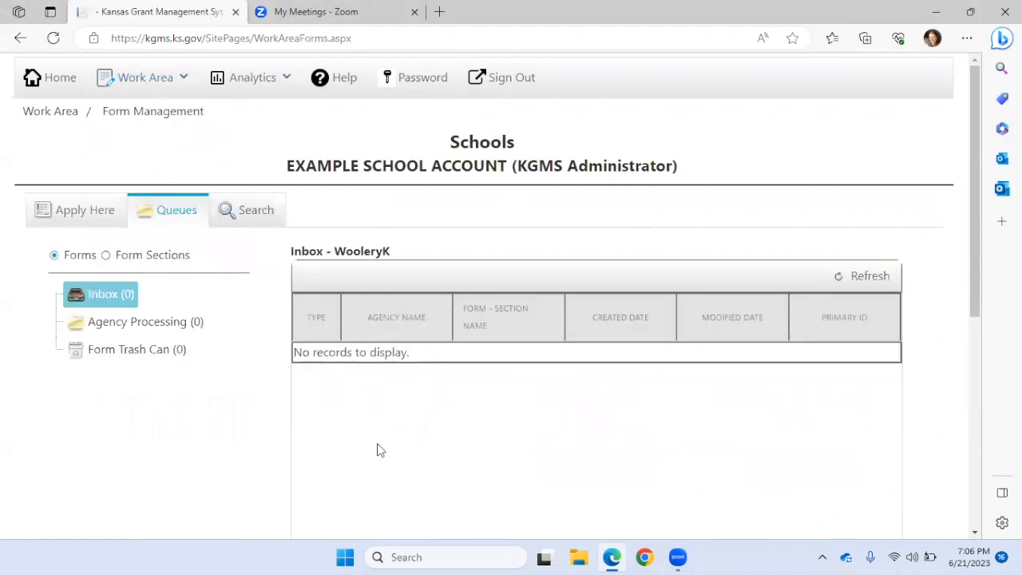
{"action": "scroll", "coordinate": [402, 406], "scroll_direction": "down", "scroll_amount": 3}
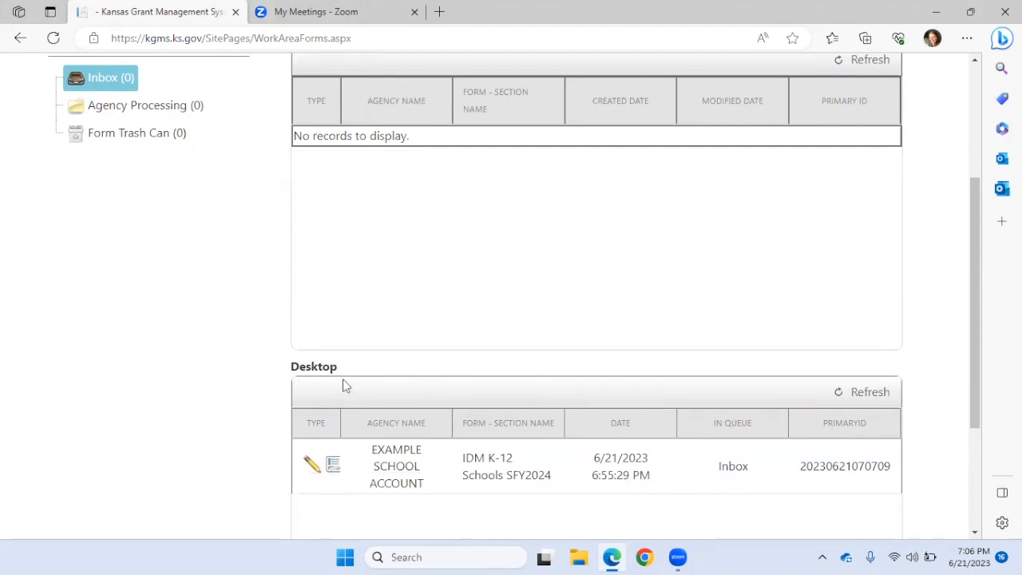
{"action": "scroll", "coordinate": [338, 274], "scroll_direction": "up", "scroll_amount": 3}
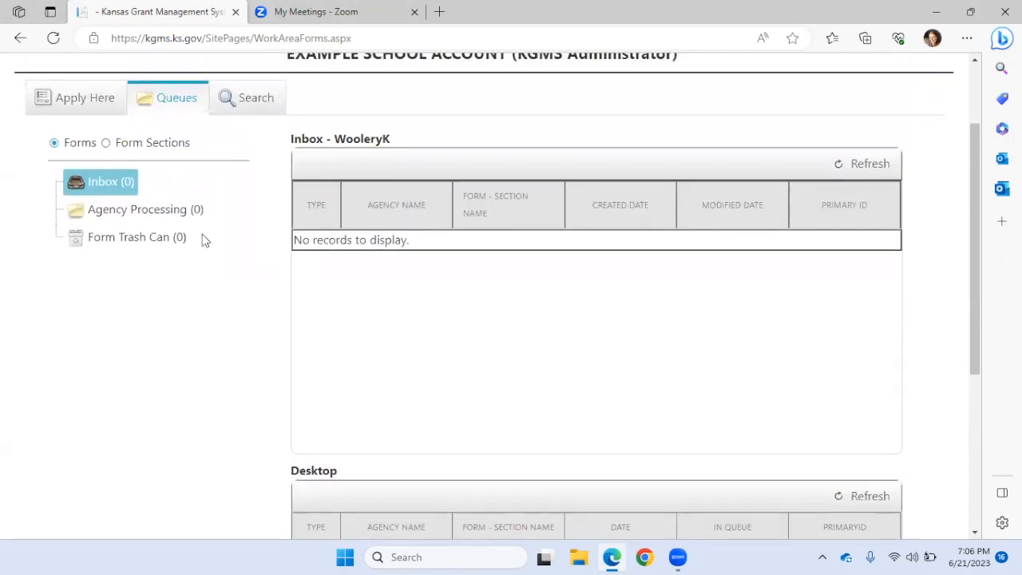
{"action": "scroll", "coordinate": [203, 238], "scroll_direction": "up", "scroll_amount": 1}
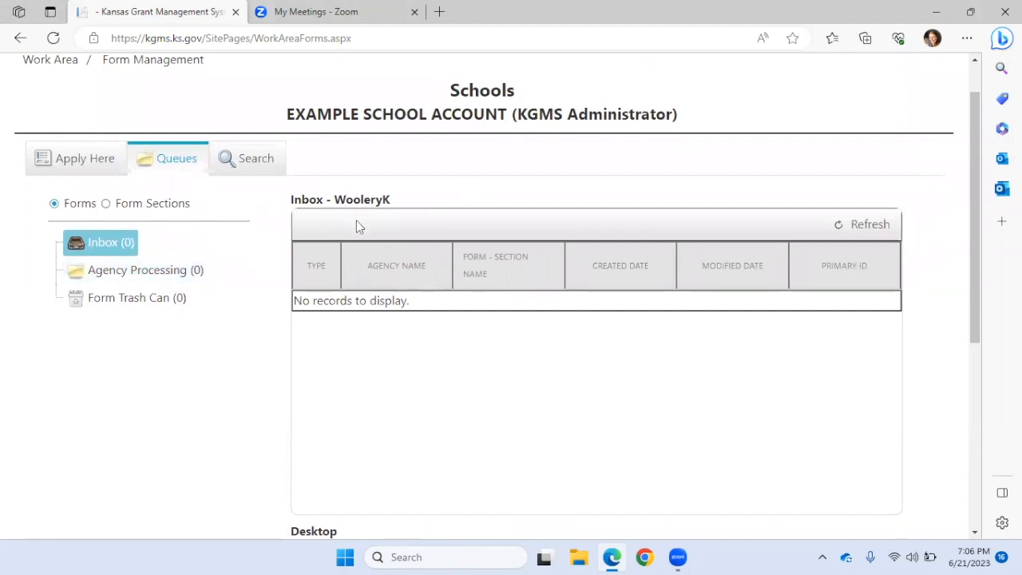
{"action": "scroll", "coordinate": [357, 220], "scroll_direction": "down", "scroll_amount": 3}
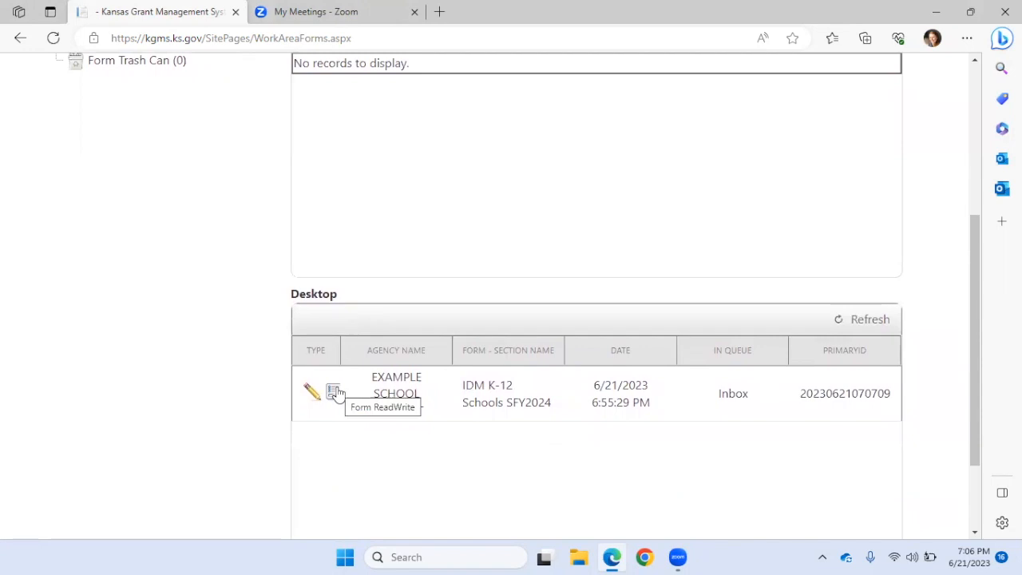
{"action": "left_click", "coordinate": [334, 392]}
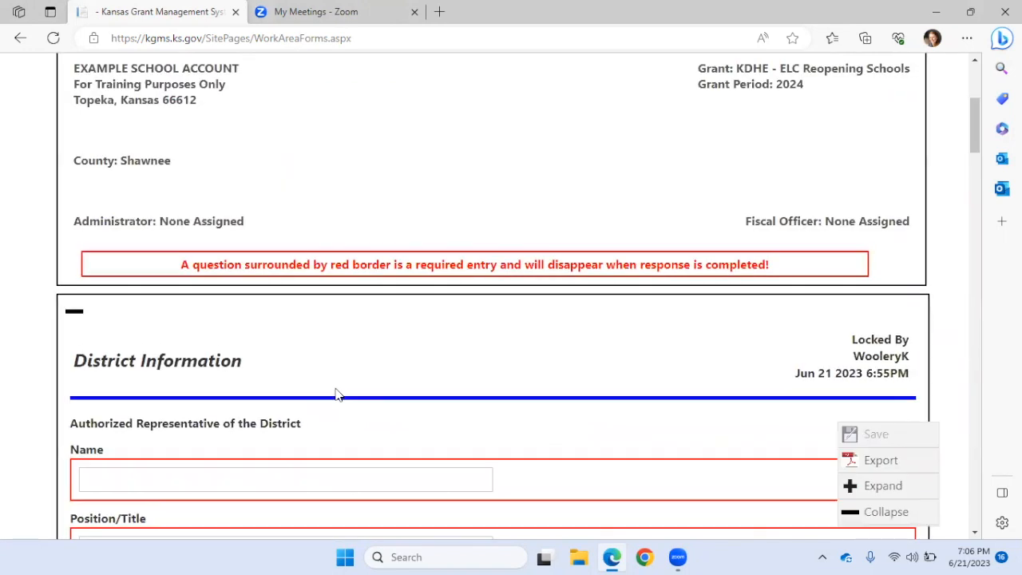
Step: Send the IDM K-12 Schools SFY2024 application to the Agency Processing queue and reopen it from that queue
{"action": "scroll", "coordinate": [256, 288], "scroll_direction": "up", "scroll_amount": 3}
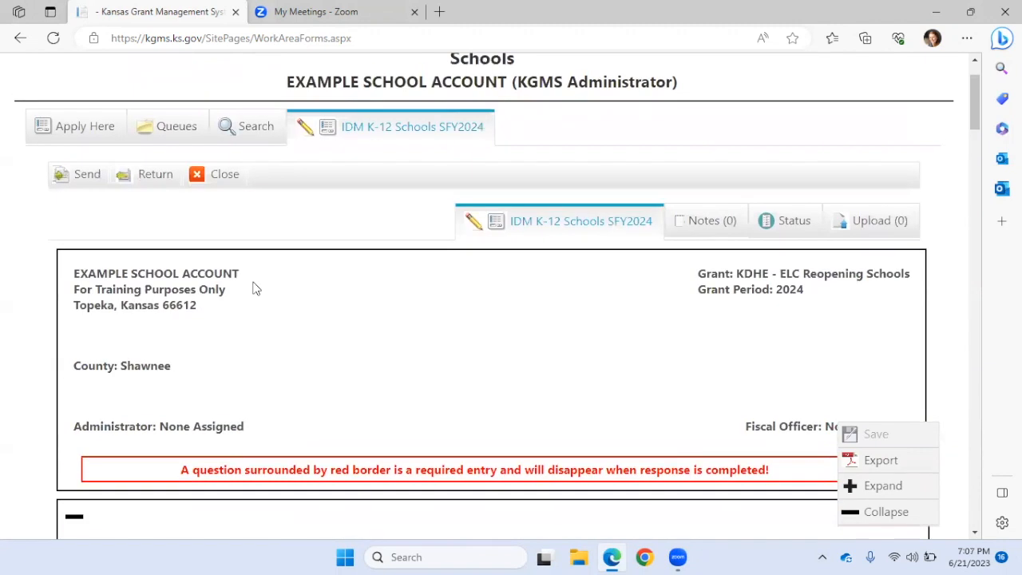
{"action": "scroll", "coordinate": [256, 287], "scroll_direction": "up", "scroll_amount": 1}
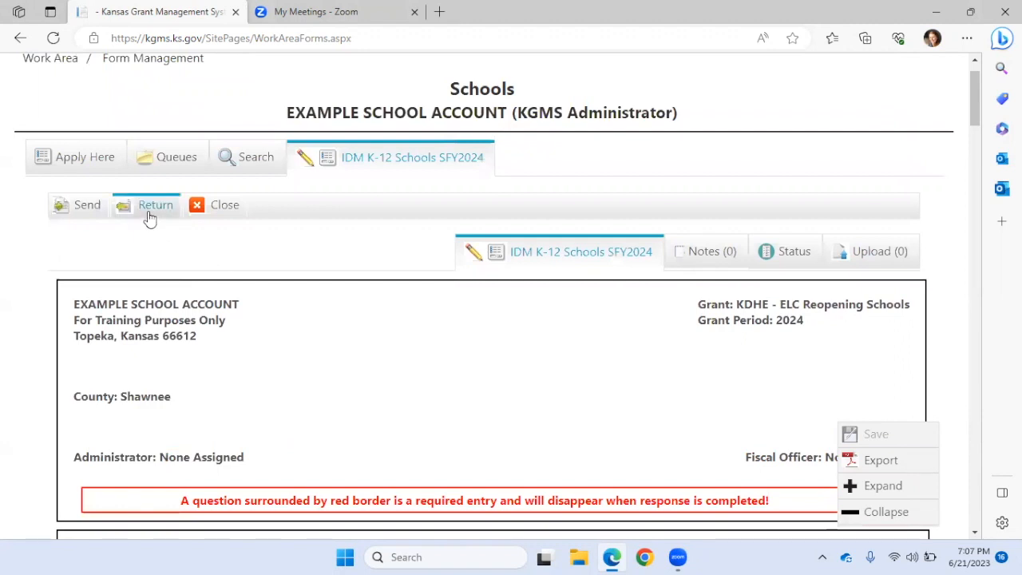
{"action": "mouse_move", "coordinate": [88, 214]}
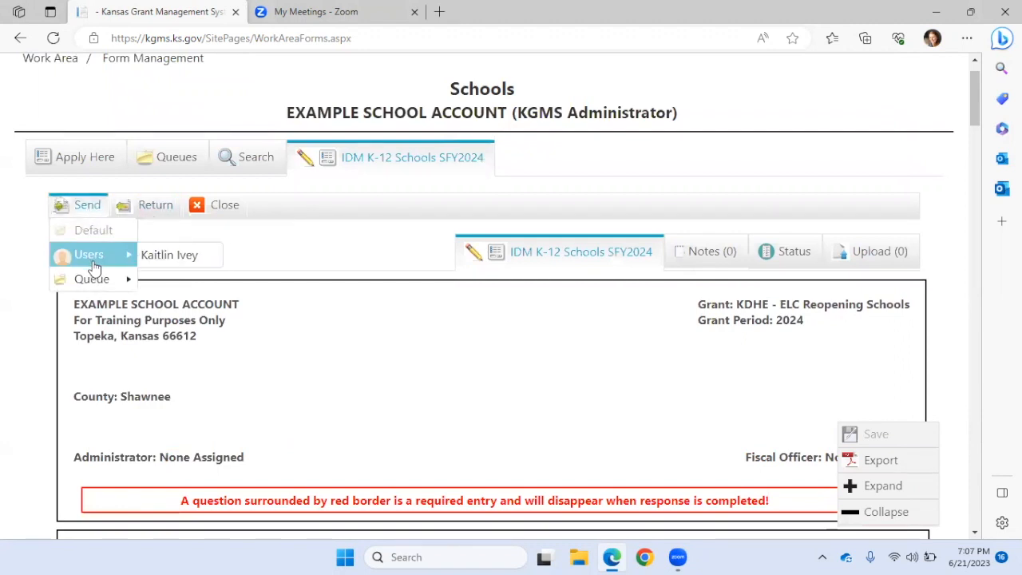
{"action": "mouse_move", "coordinate": [96, 279]}
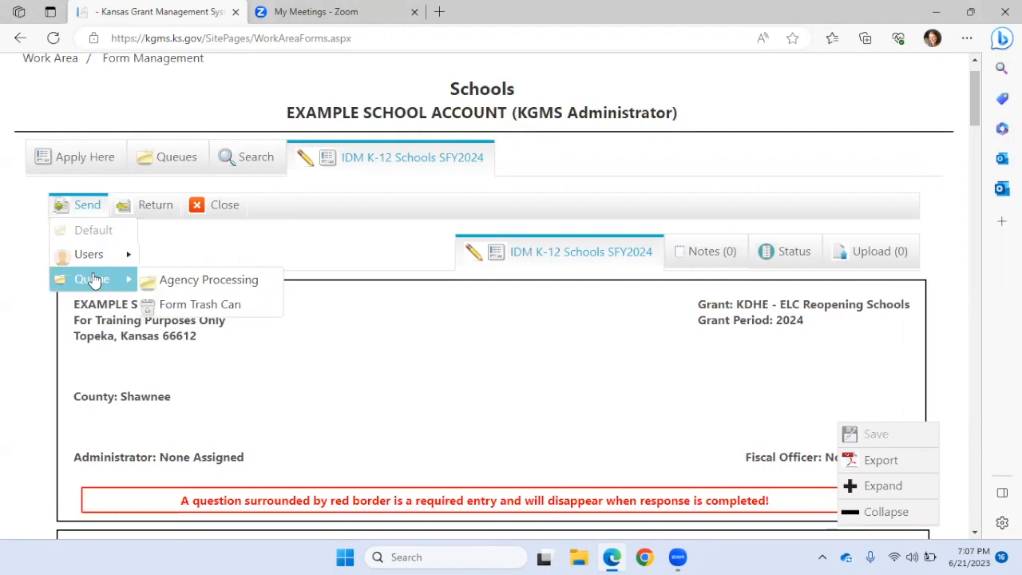
{"action": "left_click", "coordinate": [177, 284]}
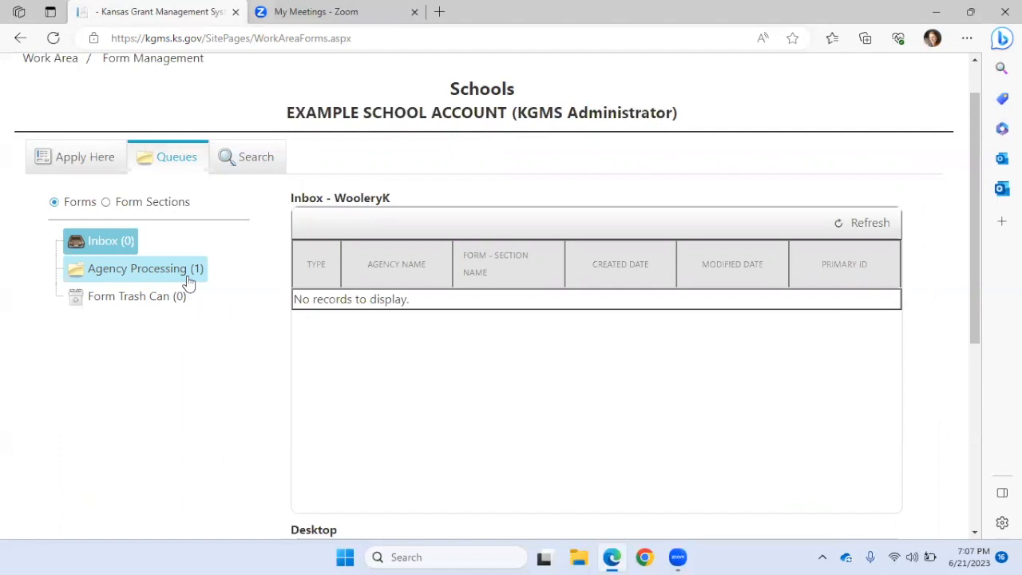
{"action": "left_click", "coordinate": [188, 281]}
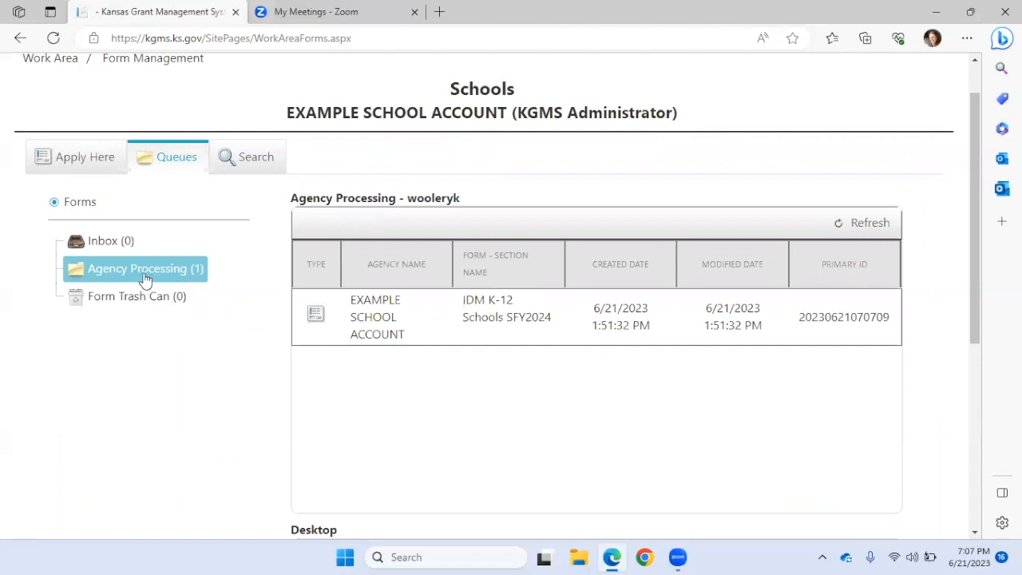
{"action": "left_click", "coordinate": [319, 314]}
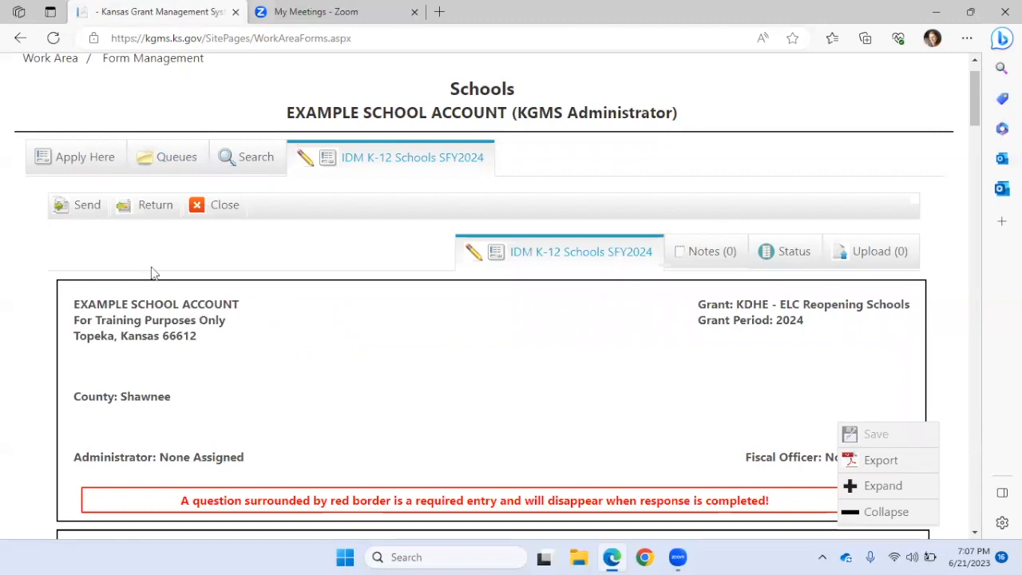
Step: Review the user and queue destinations for sending the IDM K-12 Schools SFY2024 application, and close the application
{"action": "left_click", "coordinate": [87, 212]}
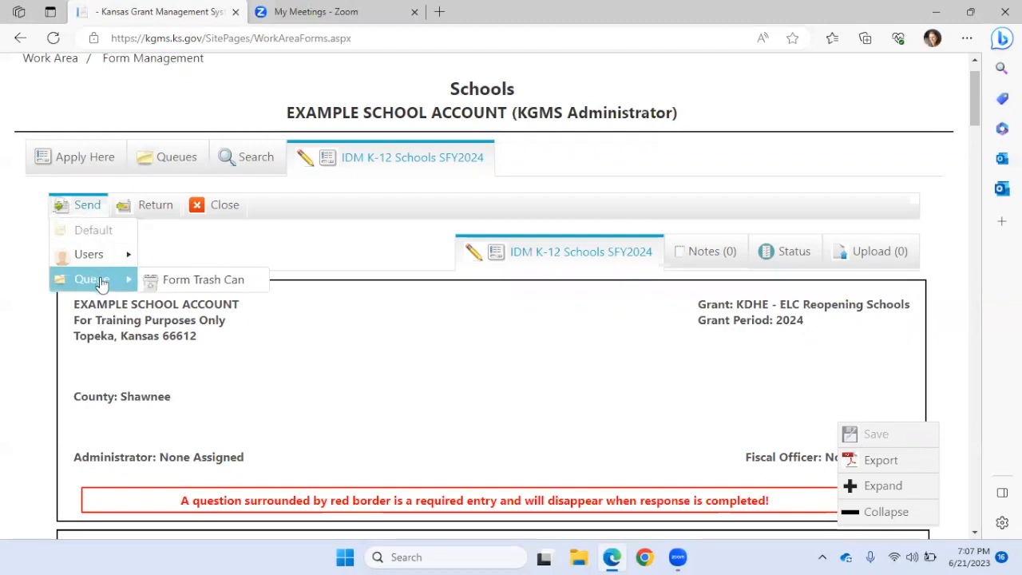
{"action": "mouse_move", "coordinate": [93, 259]}
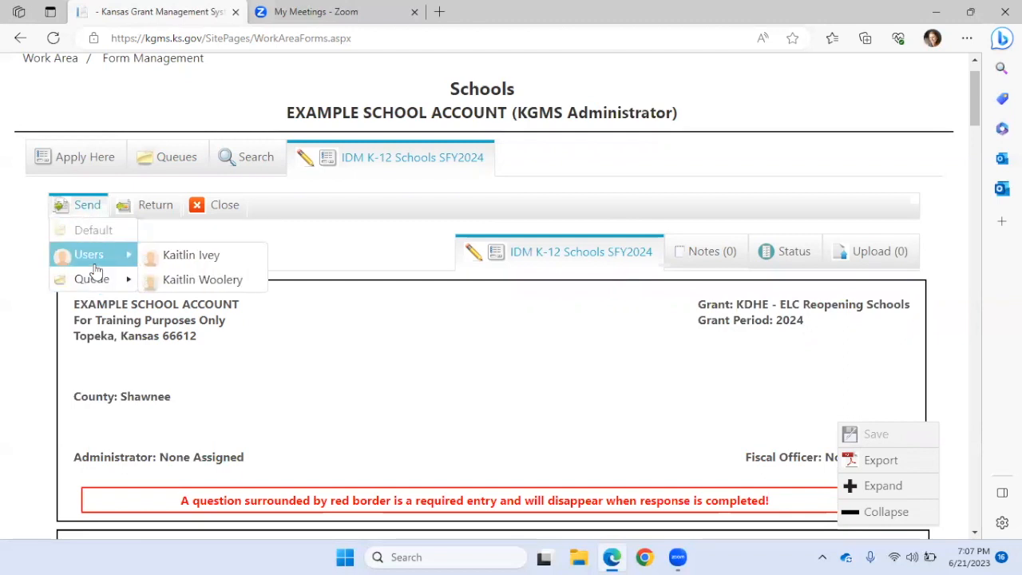
{"action": "mouse_move", "coordinate": [132, 275]}
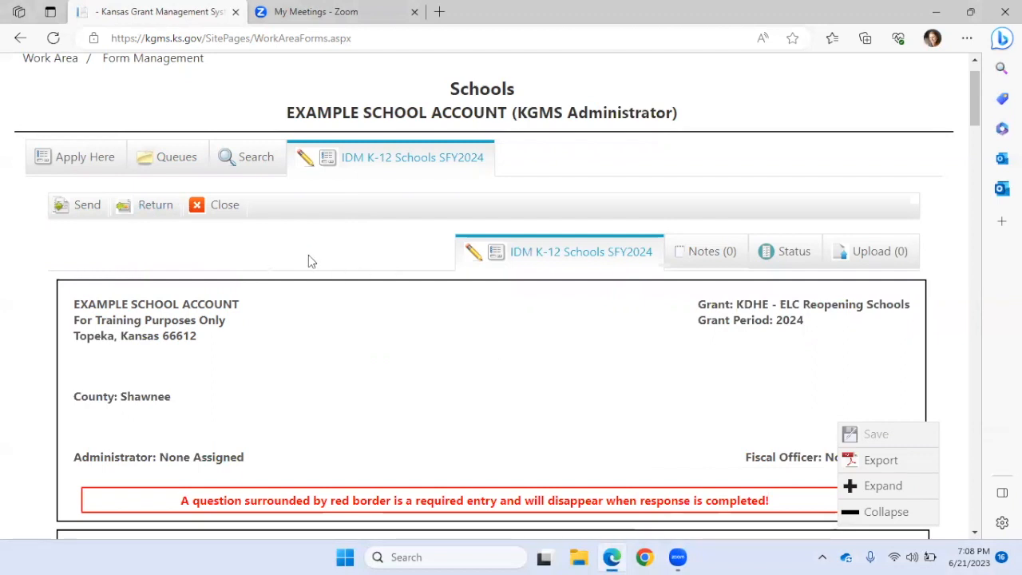
{"action": "left_click", "coordinate": [227, 217]}
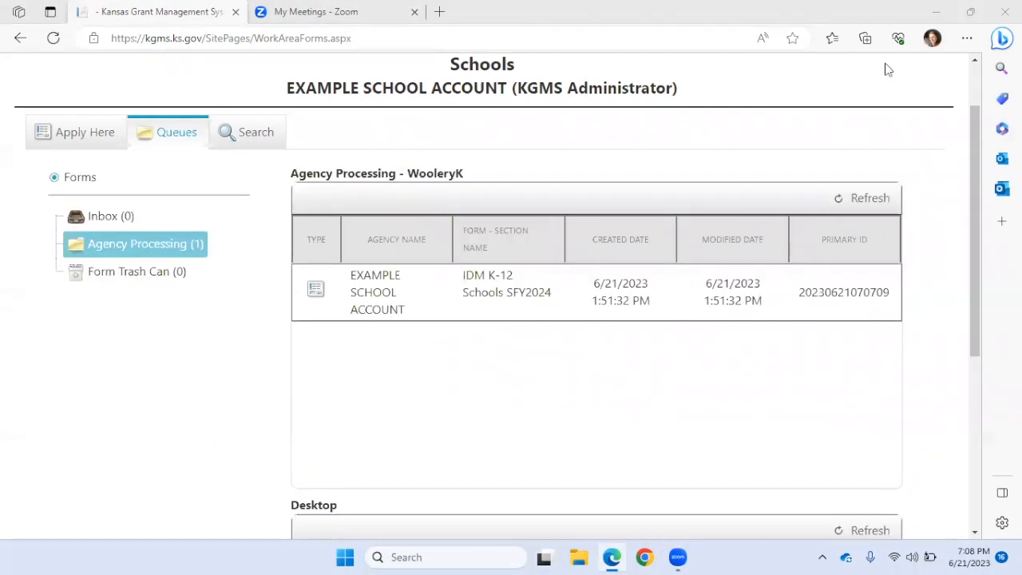
Step: Reload Form Management and reopen the IDM K-12 Schools SFY2024 application from the Agency Processing queue
{"action": "scroll", "coordinate": [339, 182], "scroll_direction": "up", "scroll_amount": 2}
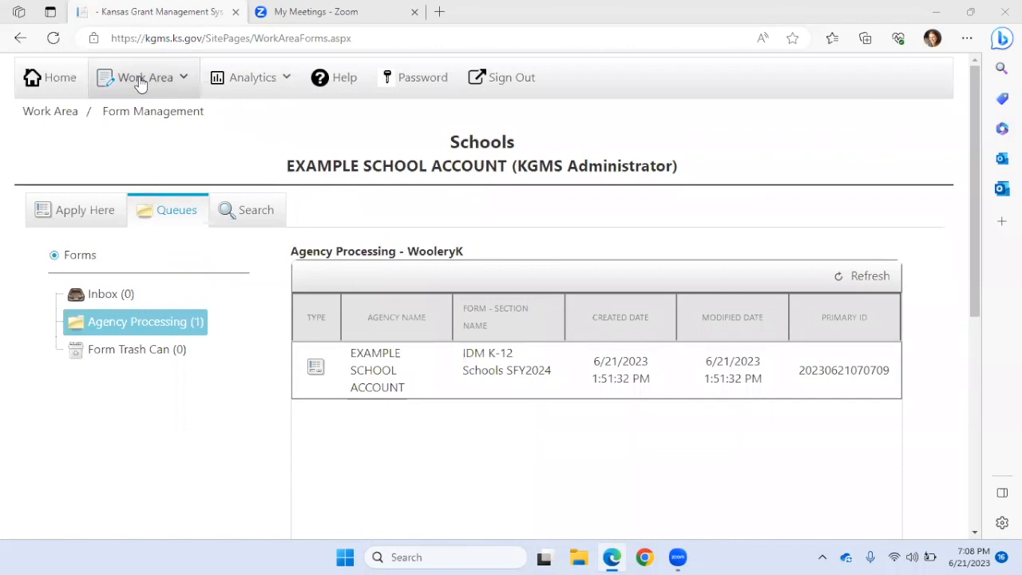
{"action": "left_click", "coordinate": [140, 84]}
{"action": "left_click", "coordinate": [150, 136]}
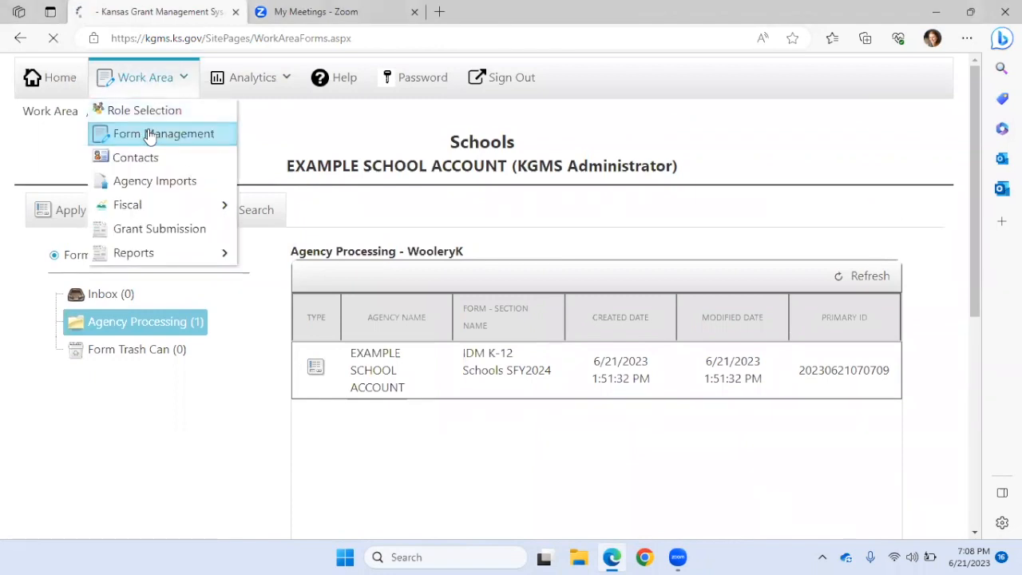
{"action": "left_click", "coordinate": [125, 327]}
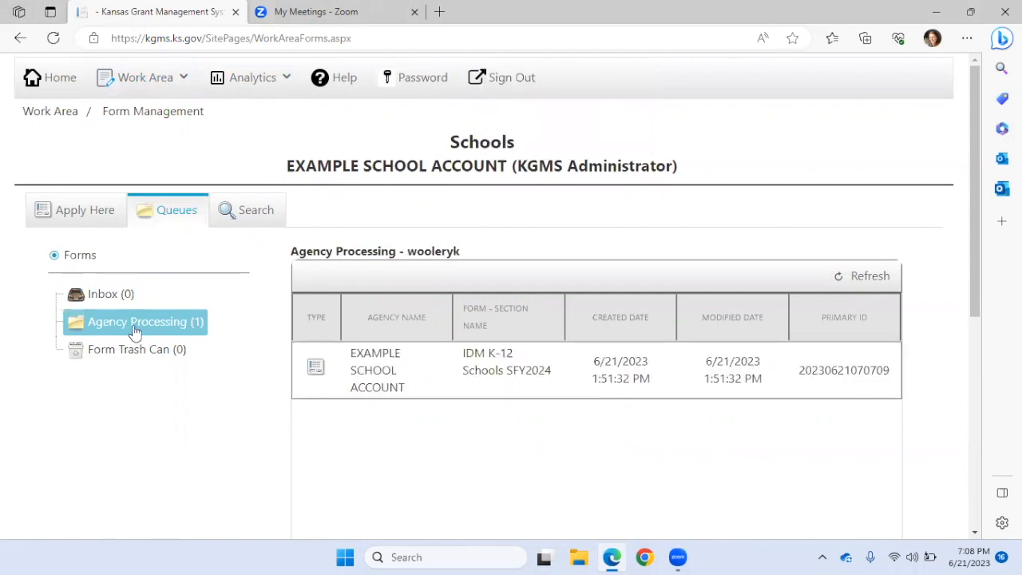
{"action": "left_click", "coordinate": [320, 367]}
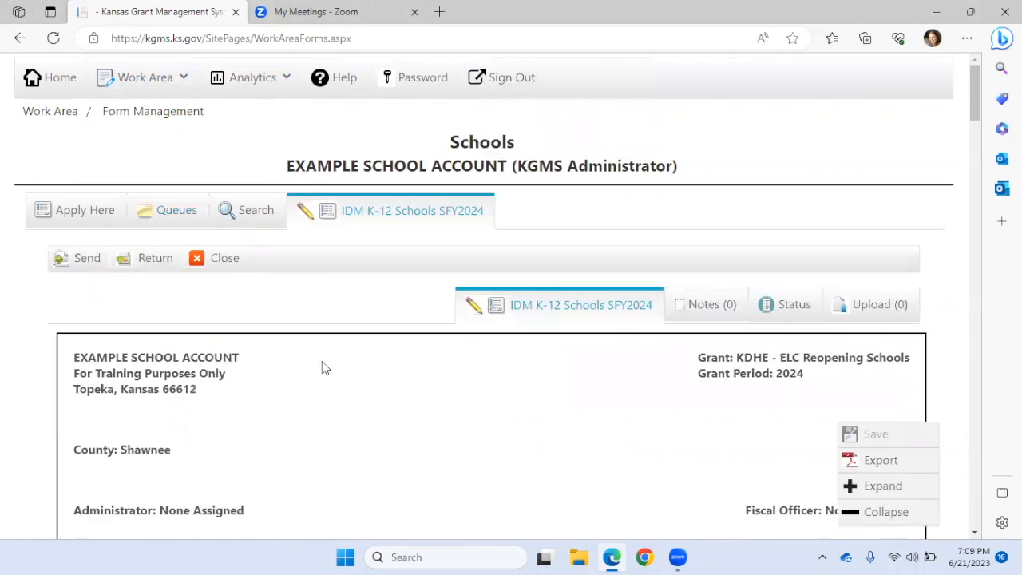
Step: Check the application's note history and look over the authorized representative fields in the IDM K-12 Schools SFY2024 form
{"action": "left_click", "coordinate": [704, 313]}
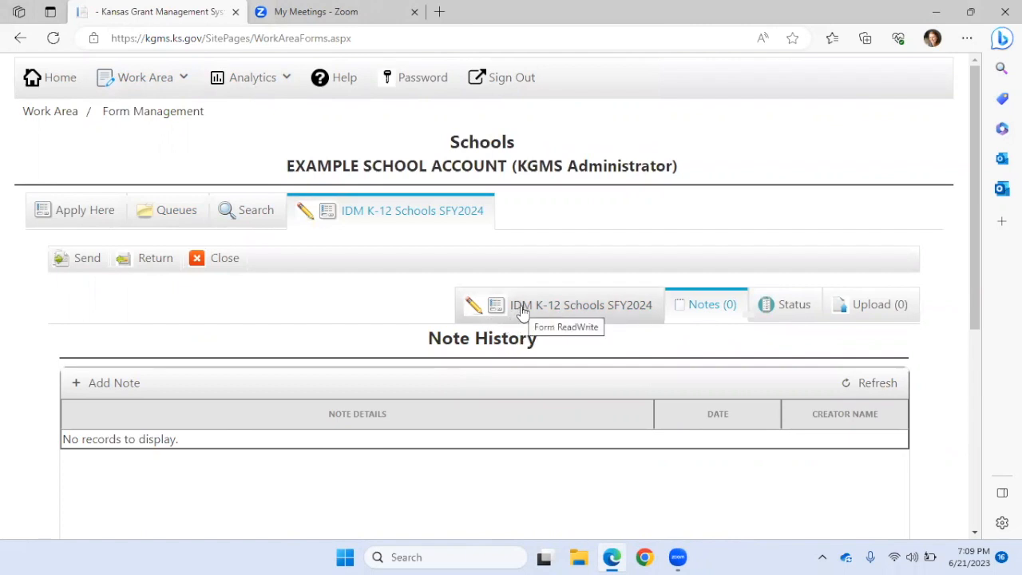
{"action": "left_click", "coordinate": [551, 311]}
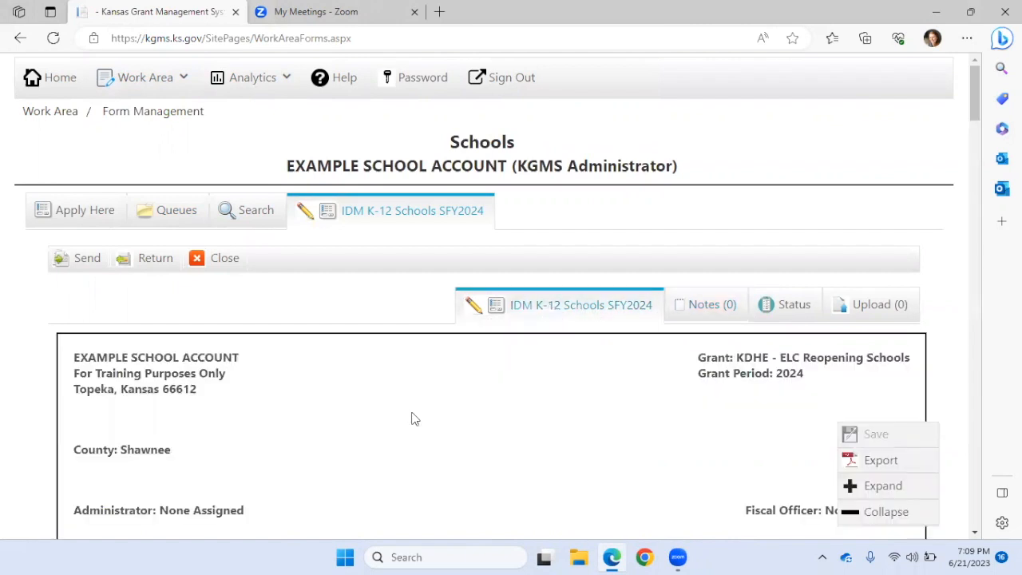
{"action": "scroll", "coordinate": [415, 419], "scroll_direction": "down", "scroll_amount": 8}
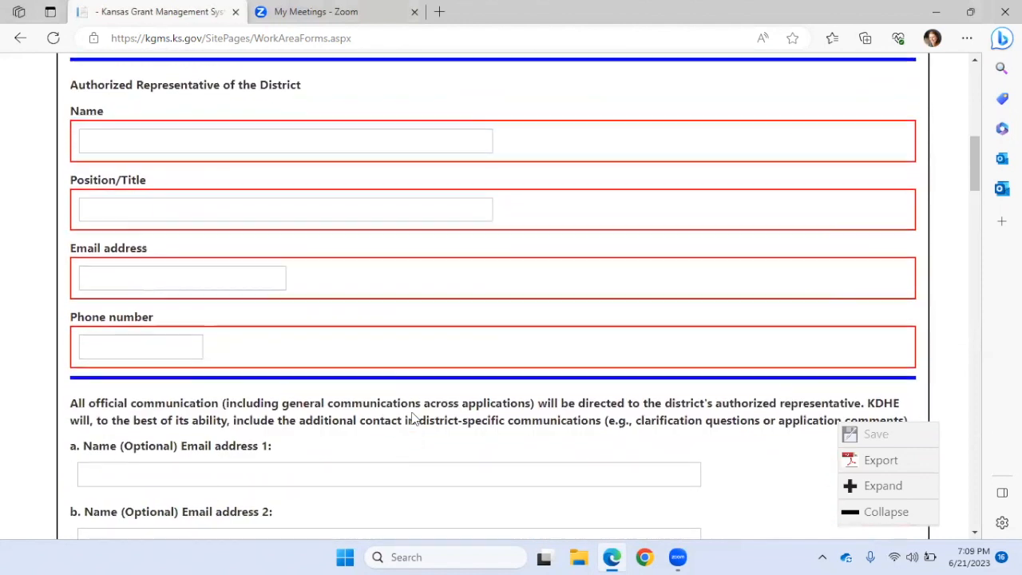
{"action": "scroll", "coordinate": [414, 419], "scroll_direction": "up", "scroll_amount": 8}
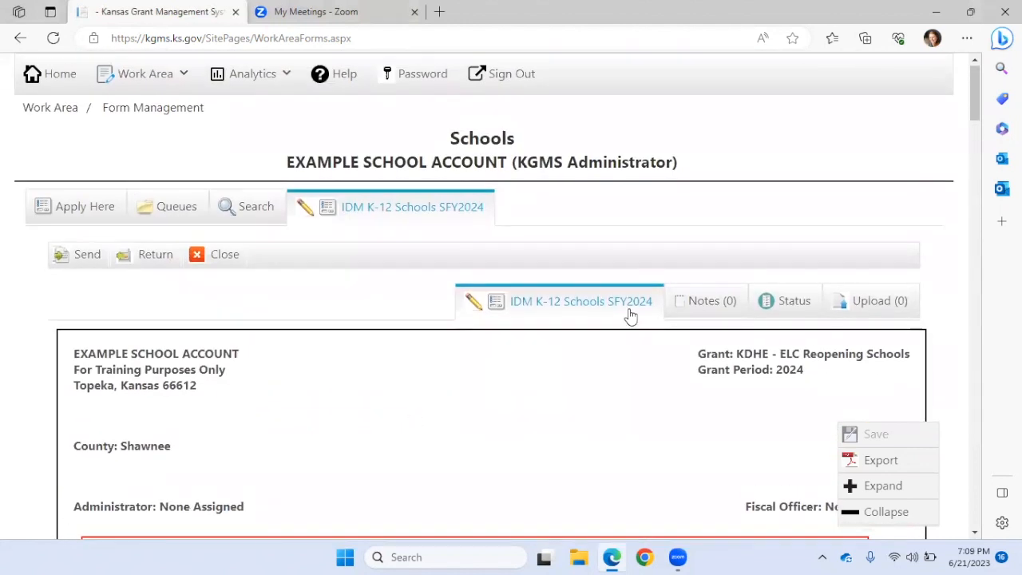
Step: Set the Application Work Status and Application Budget Status to Work In Progress, and display the application's queue destinations for sending
{"action": "left_click", "coordinate": [789, 303]}
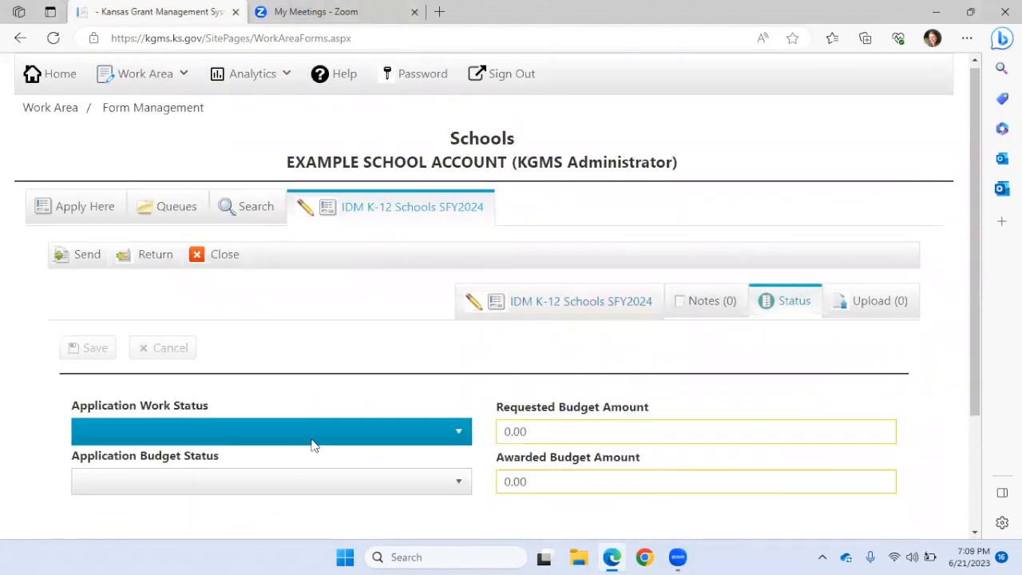
{"action": "left_click", "coordinate": [306, 438]}
{"action": "left_click", "coordinate": [245, 505]}
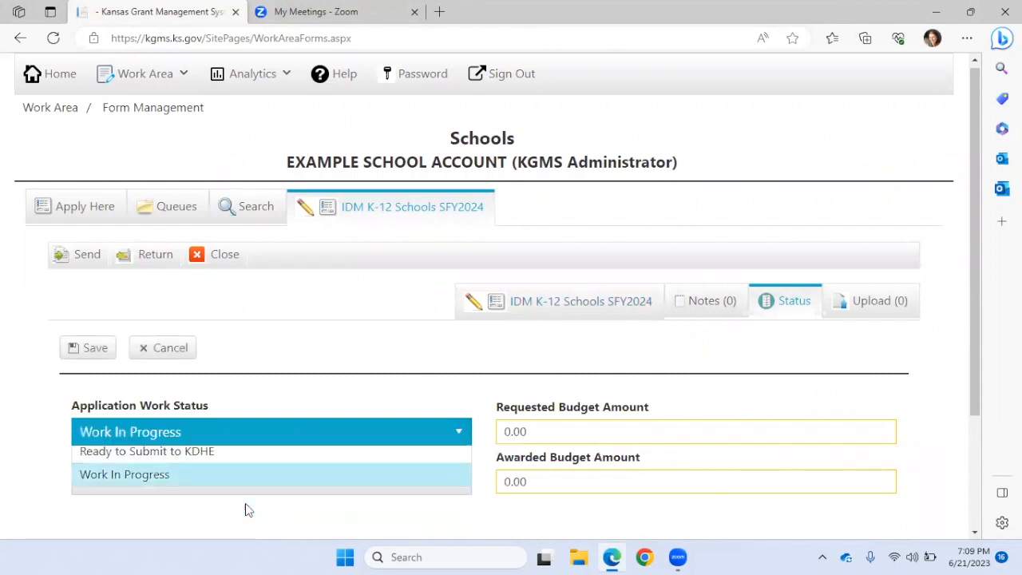
{"action": "left_click", "coordinate": [235, 479]}
{"action": "left_click", "coordinate": [218, 459]}
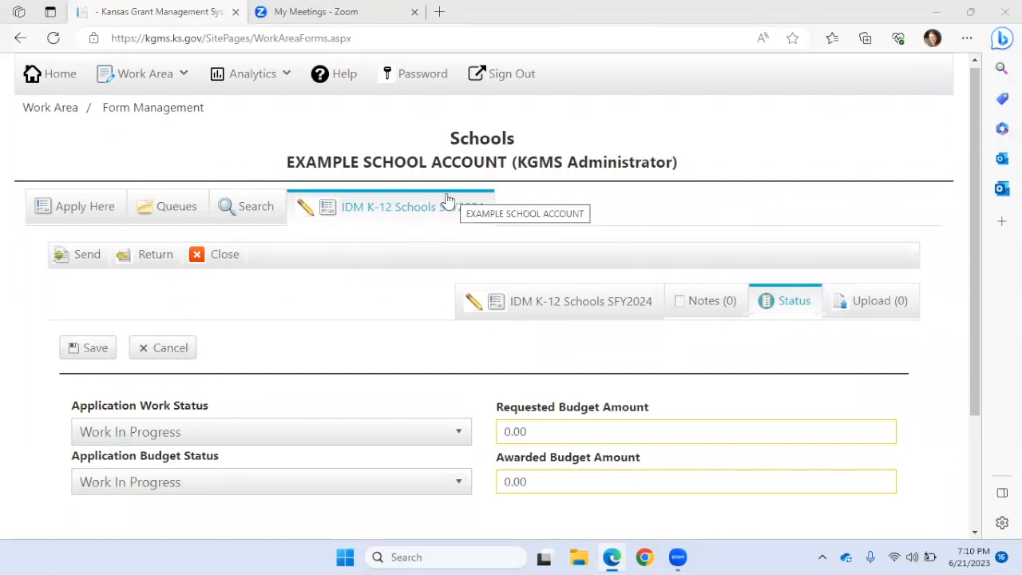
{"action": "left_click", "coordinate": [94, 262]}
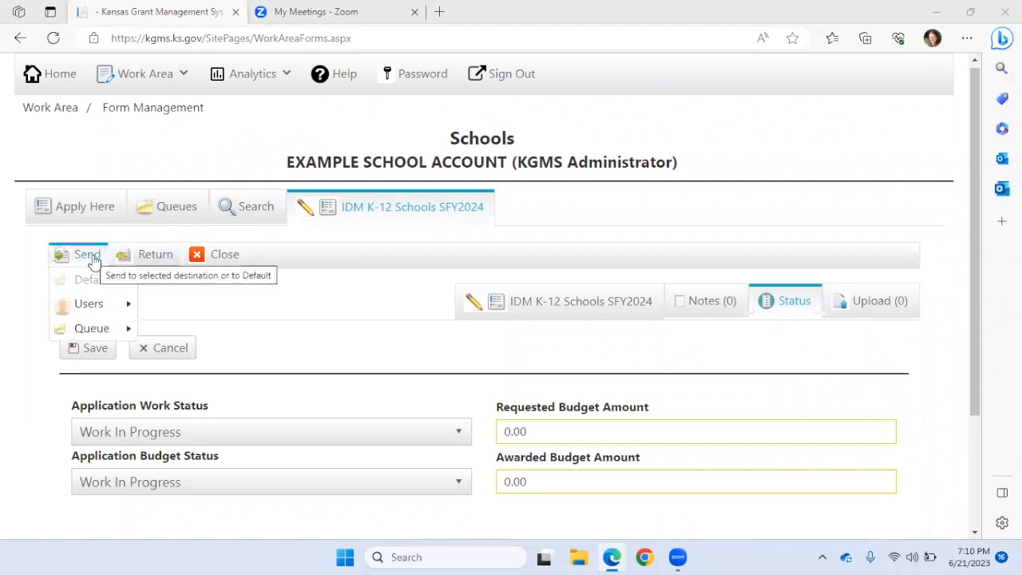
{"action": "mouse_move", "coordinate": [108, 330]}
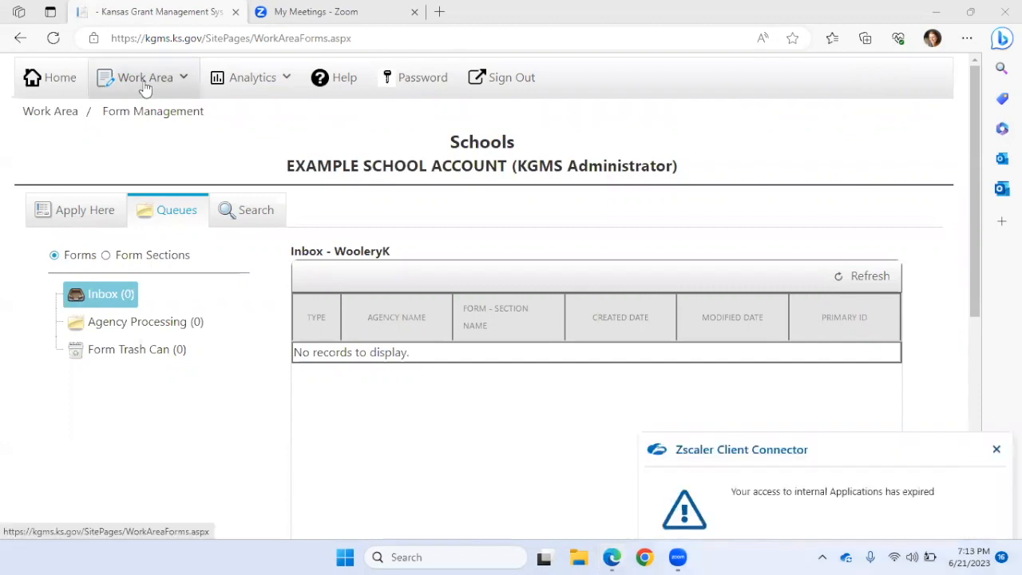
Step: Reload Form Management and search the forms with the IDM K-12 Schools SFY2024 form as the filter
{"action": "mouse_move", "coordinate": [142, 84]}
{"action": "left_click", "coordinate": [144, 136]}
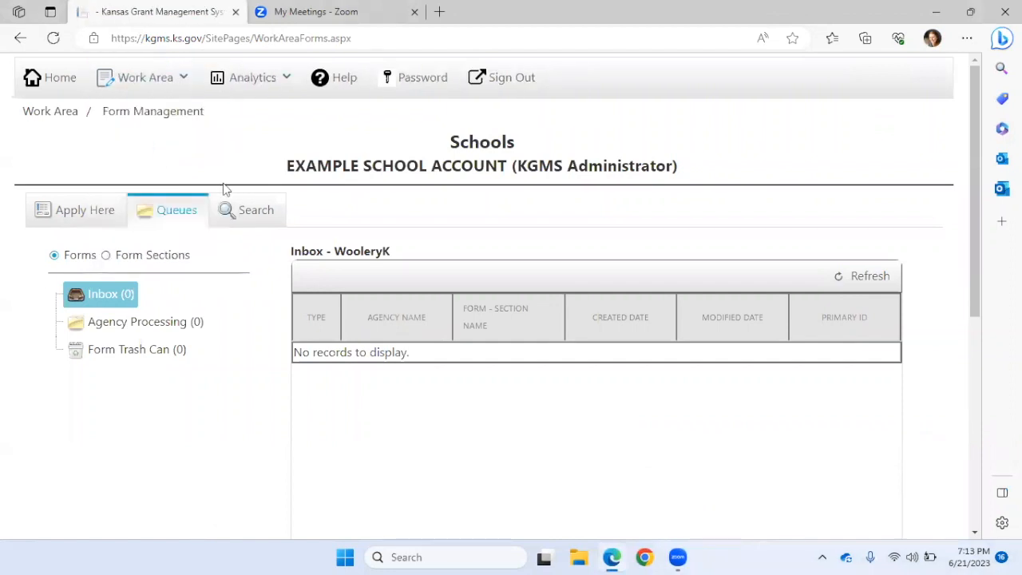
{"action": "left_click", "coordinate": [253, 214]}
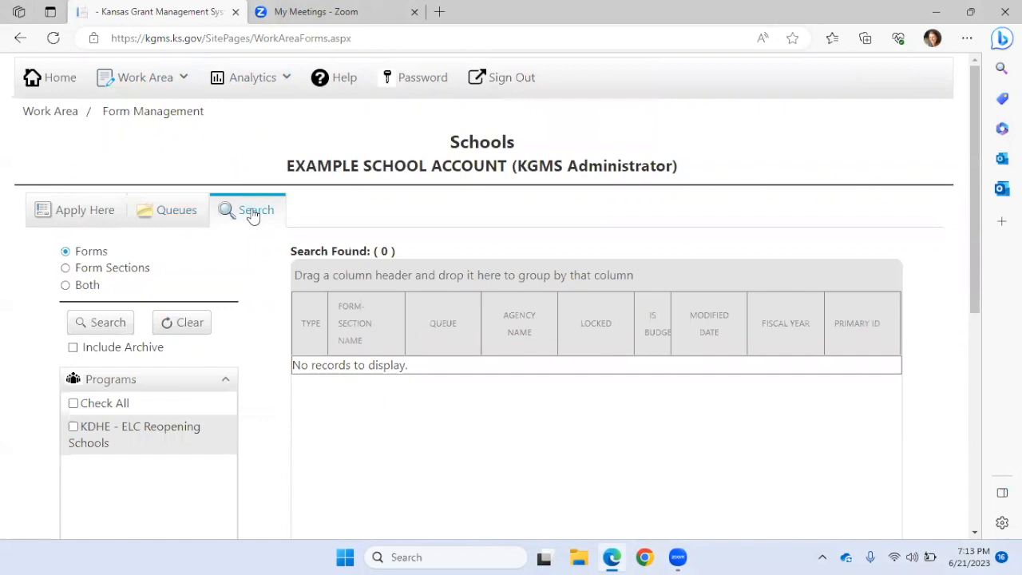
{"action": "scroll", "coordinate": [120, 359], "scroll_direction": "down", "scroll_amount": 1}
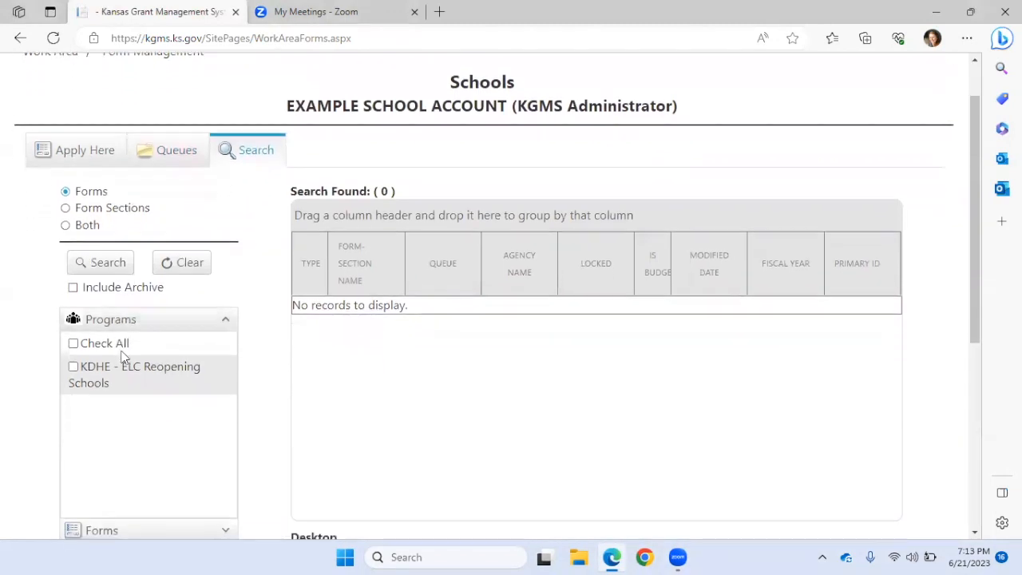
{"action": "left_click", "coordinate": [73, 359]}
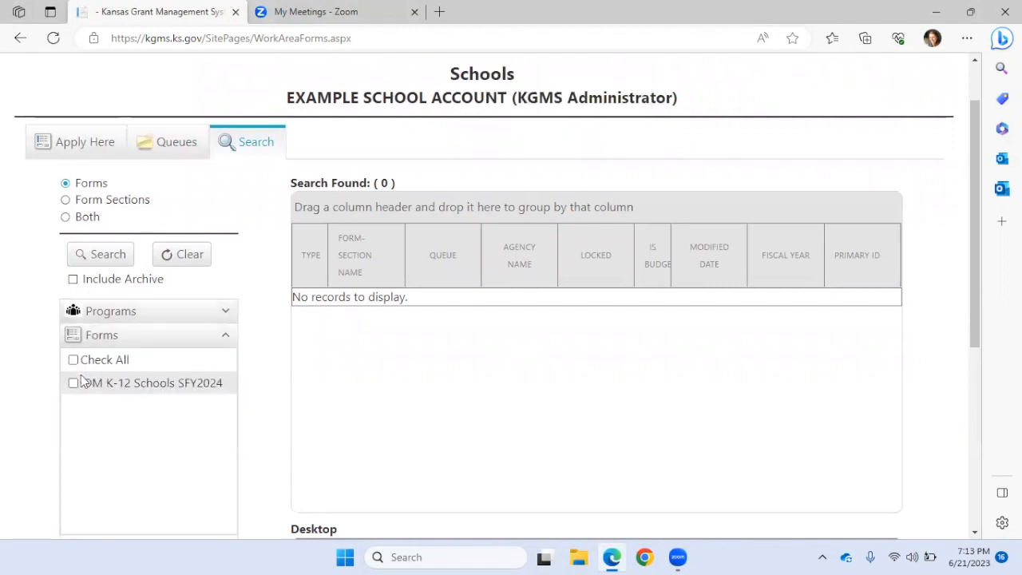
{"action": "left_click", "coordinate": [72, 384]}
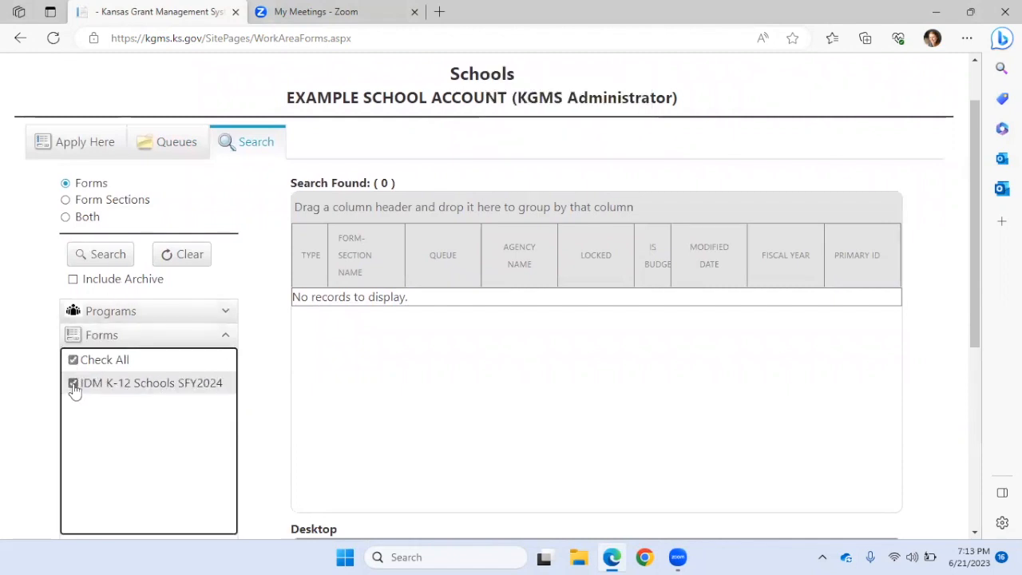
{"action": "left_click", "coordinate": [108, 255]}
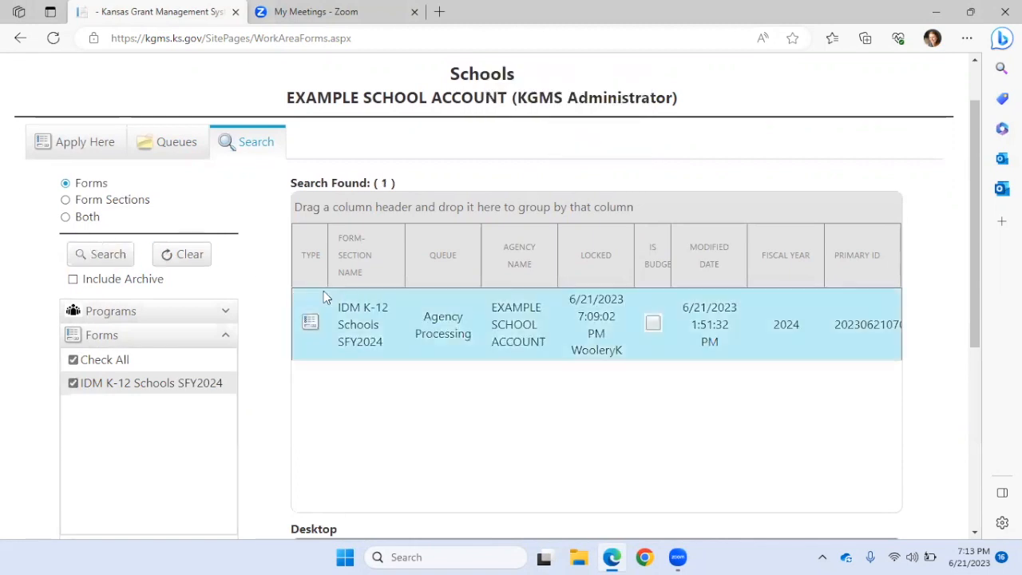